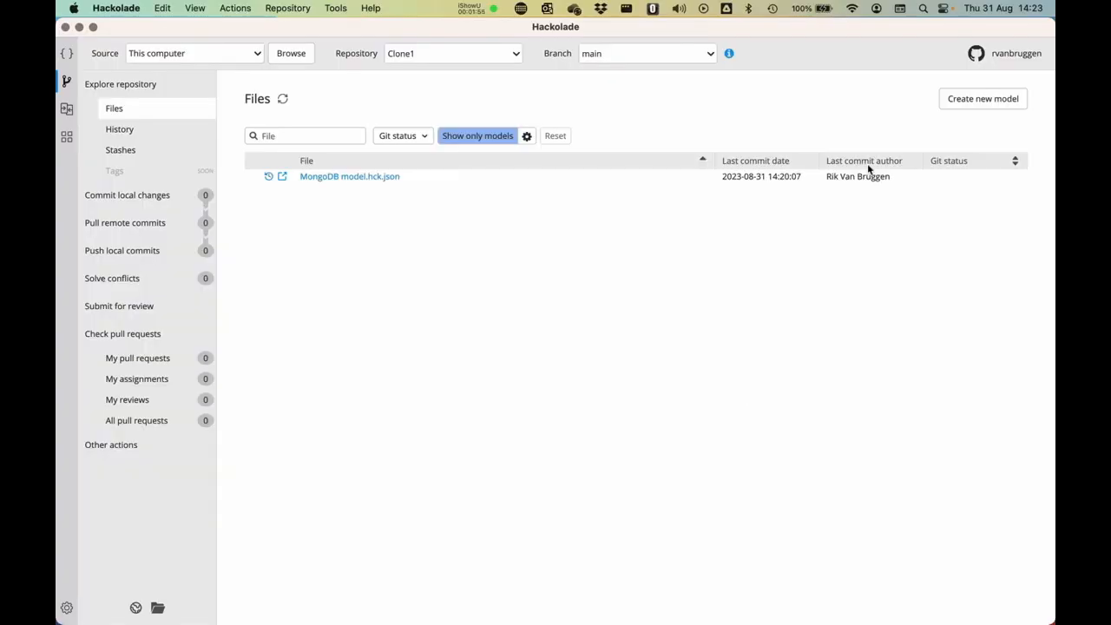
left_click(547, 339)
left_click(463, 283)
left_click(453, 53)
left_click(434, 76)
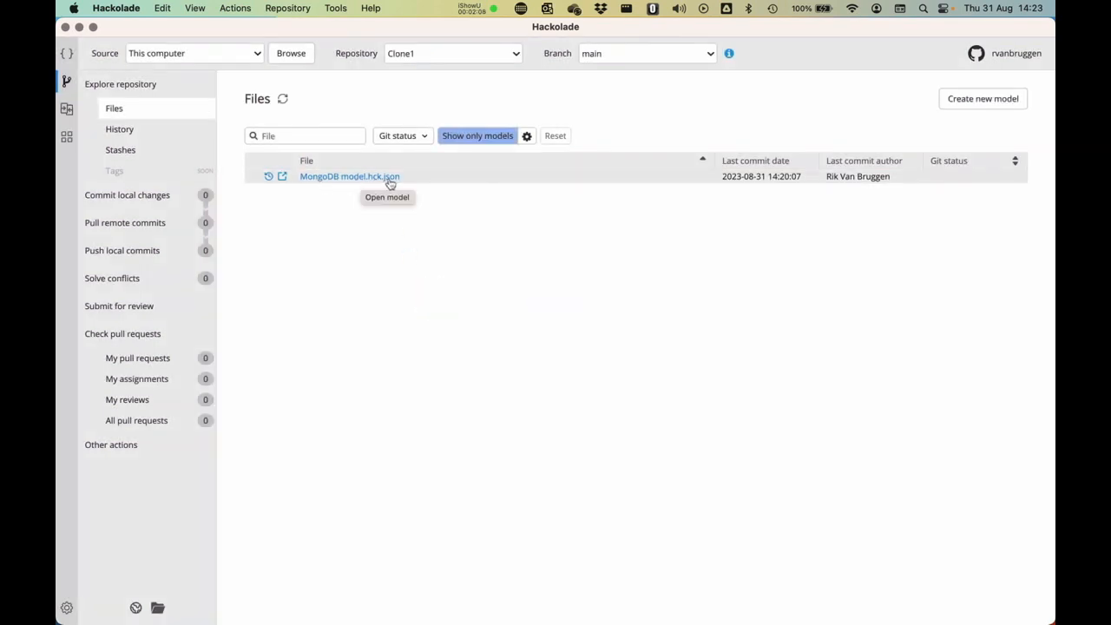
left_click(490, 139)
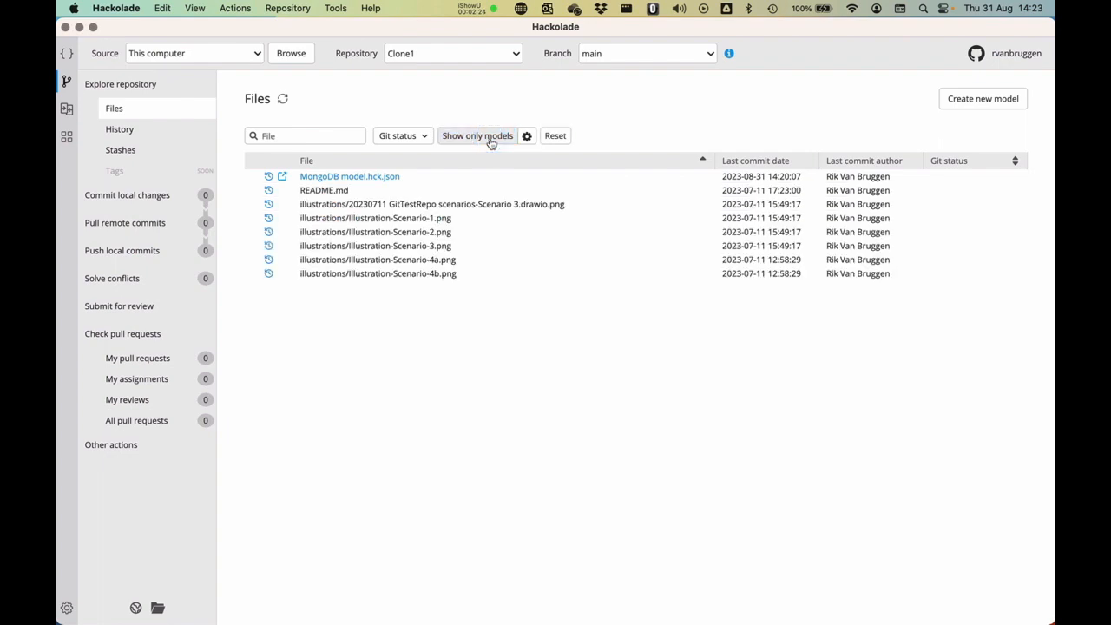
left_click(491, 139)
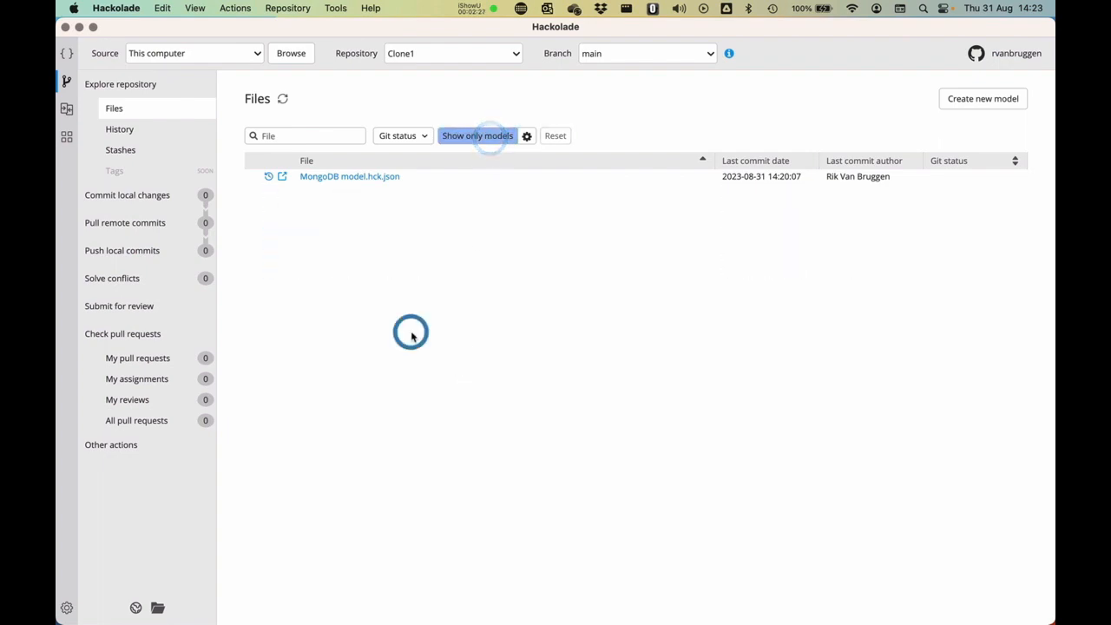
double_click(327, 178)
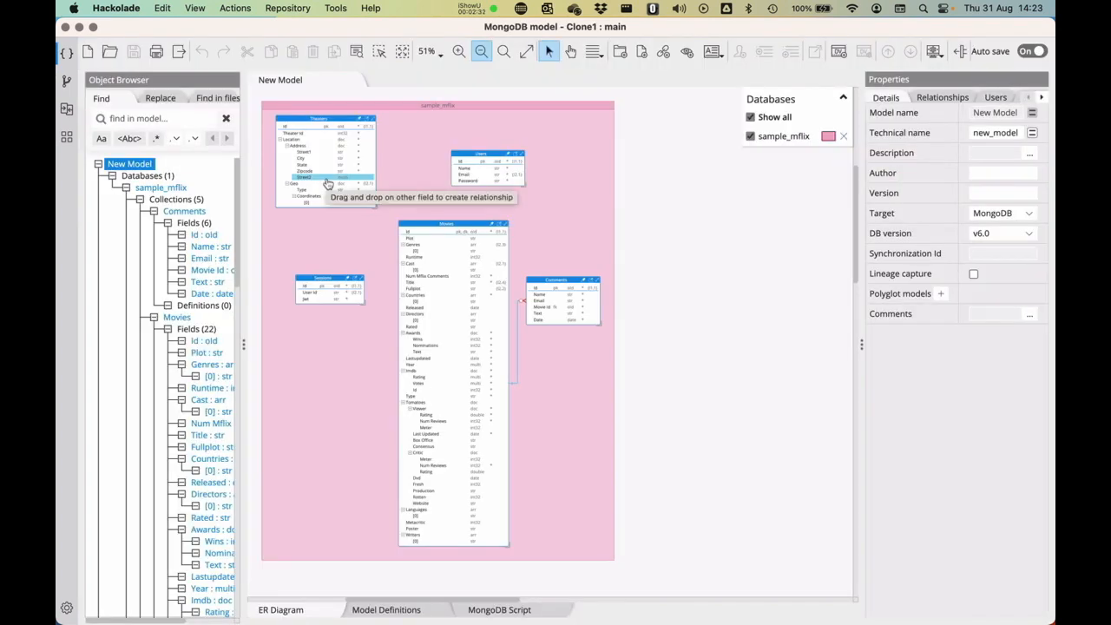
Move the Sessions collection below Comments in Clone1's diagram and save the model
left_click(716, 463)
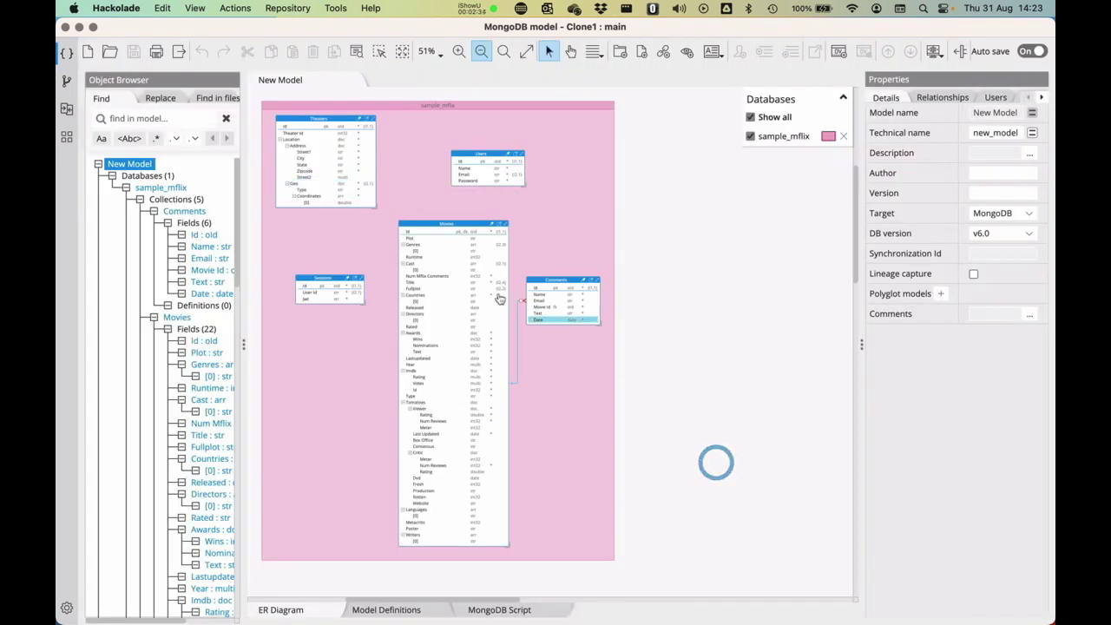
left_click(321, 278)
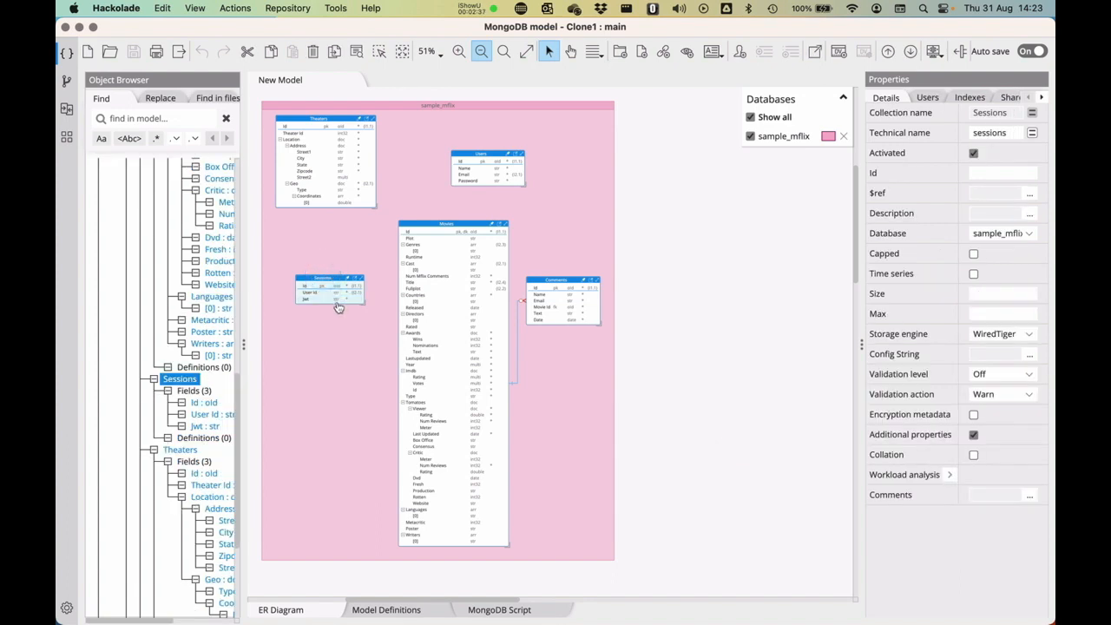
left_click(558, 279)
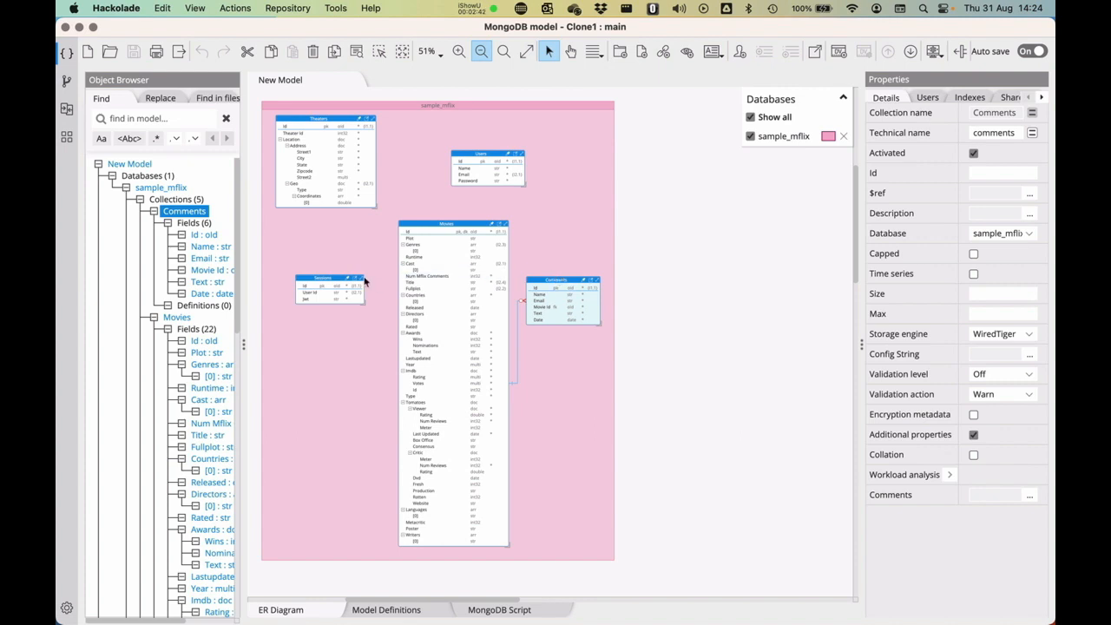
left_click_drag(330, 279, 564, 383)
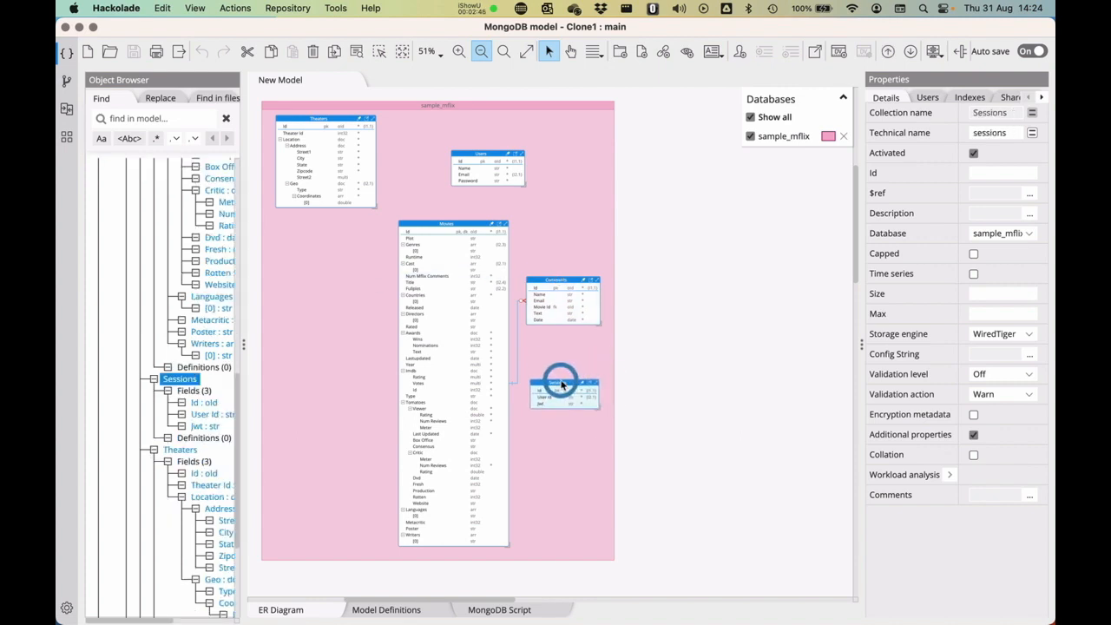
left_click(685, 402)
key("super+s")
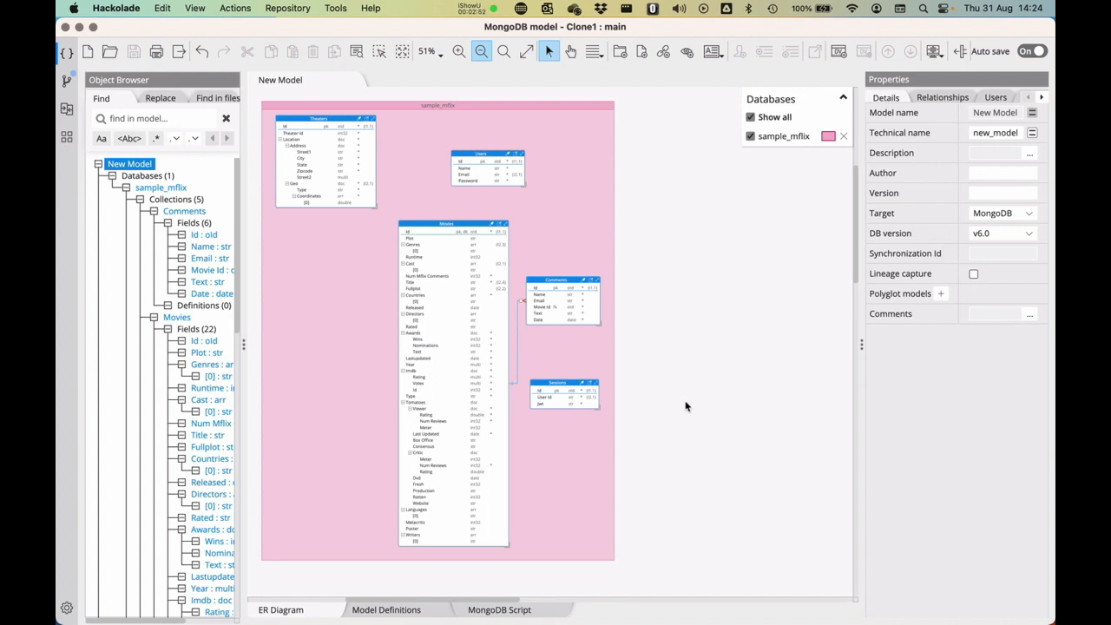
left_click(66, 80)
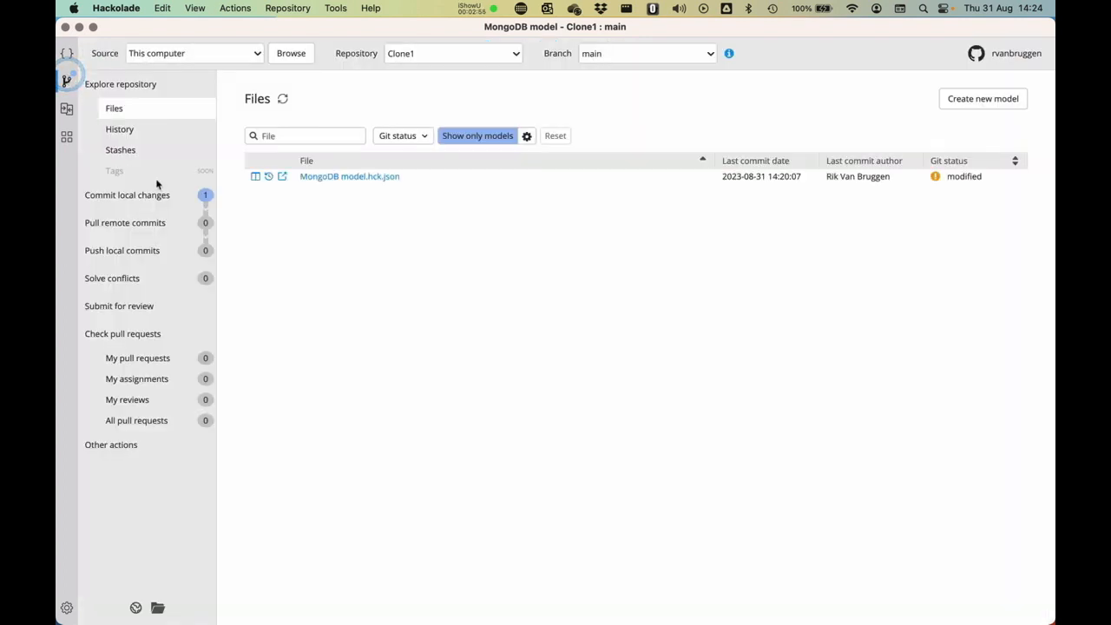
Commit locally with message 'Committing cosmetic change - but not pushing it!'
left_click(126, 194)
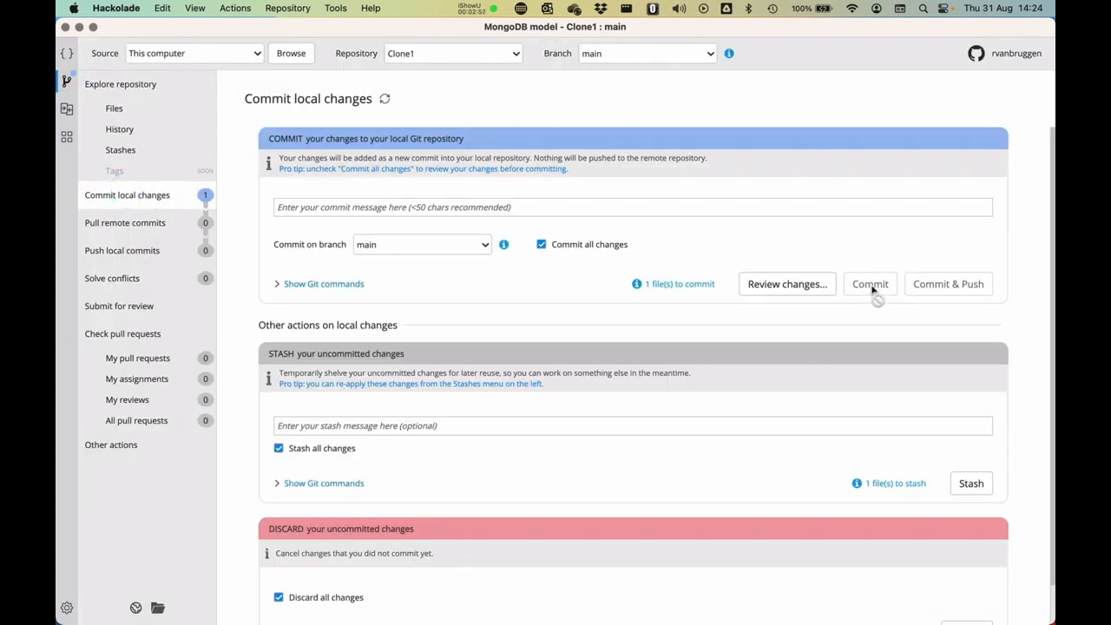
left_click(432, 208)
type("Committing cosm")
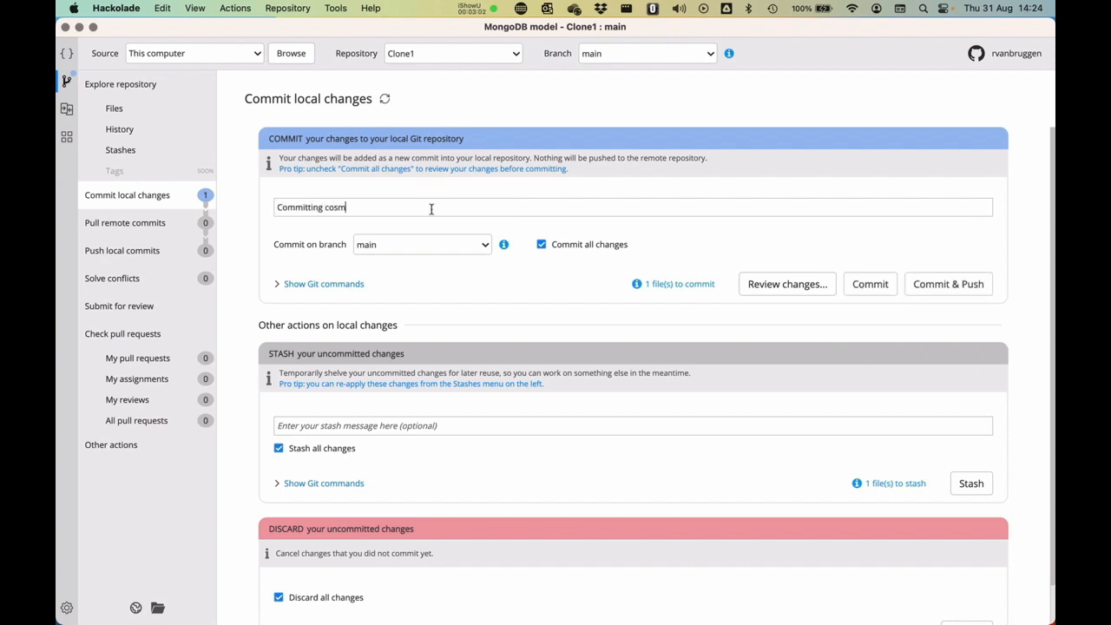
type("etic change - but not pushing it!")
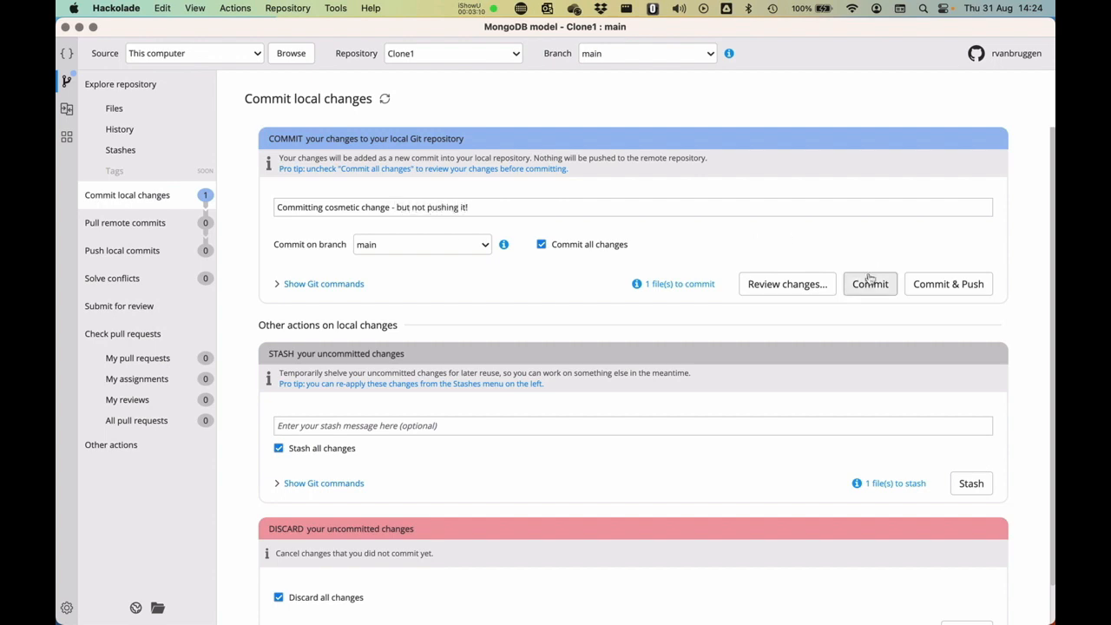
left_click(870, 283)
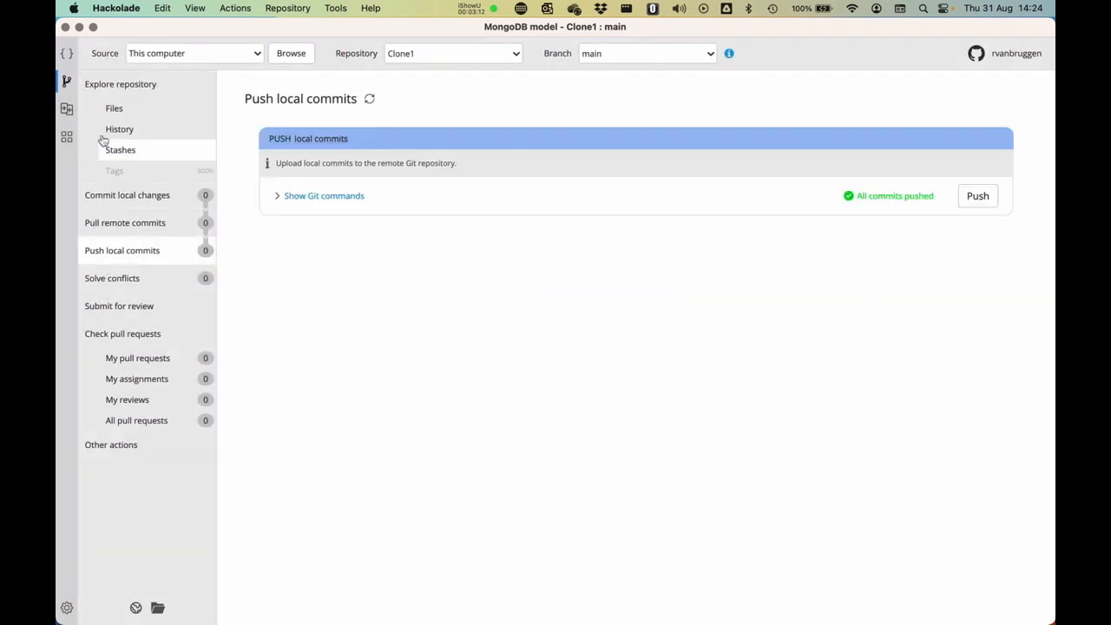
Close the Clone1 model, select the Clone2 repository and load its MongoDB model
left_click(66, 53)
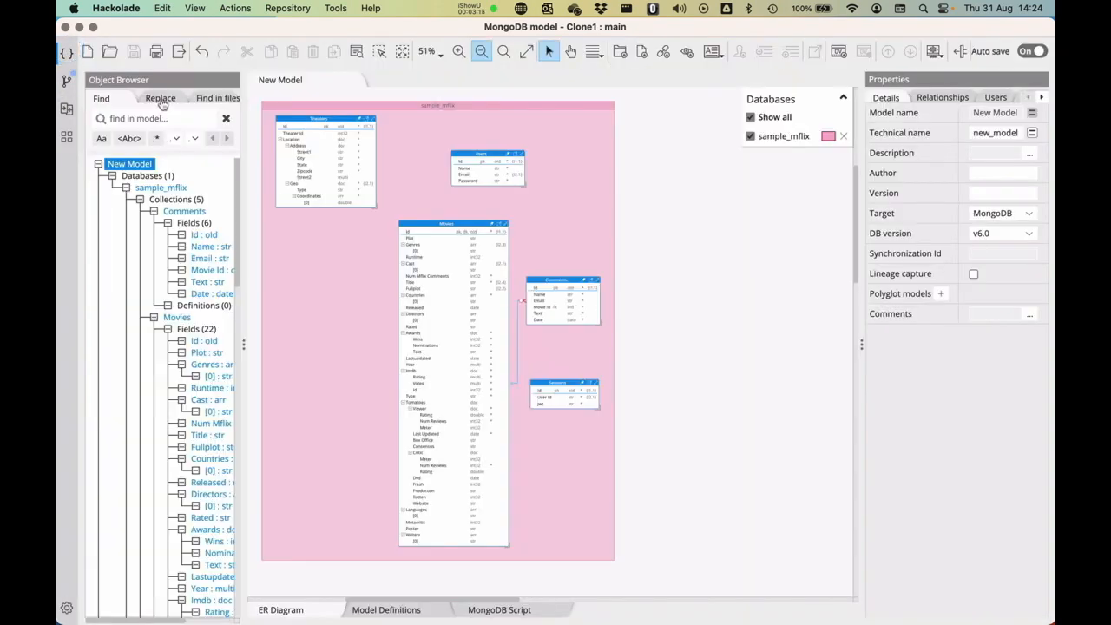
key("super+w")
left_click(66, 80)
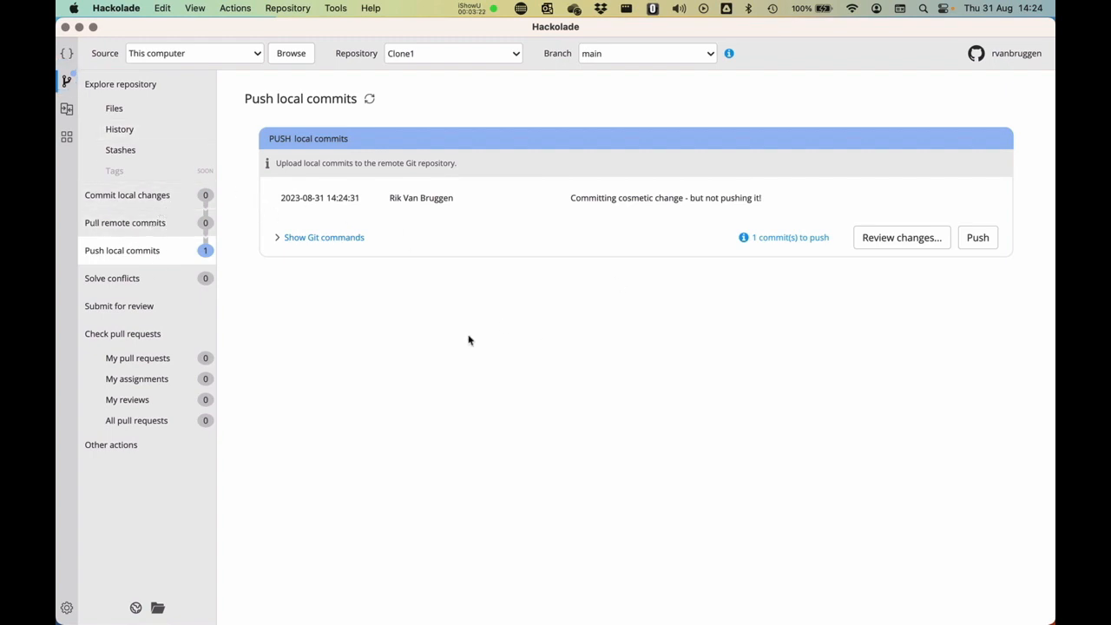
left_click(468, 53)
left_click(435, 102)
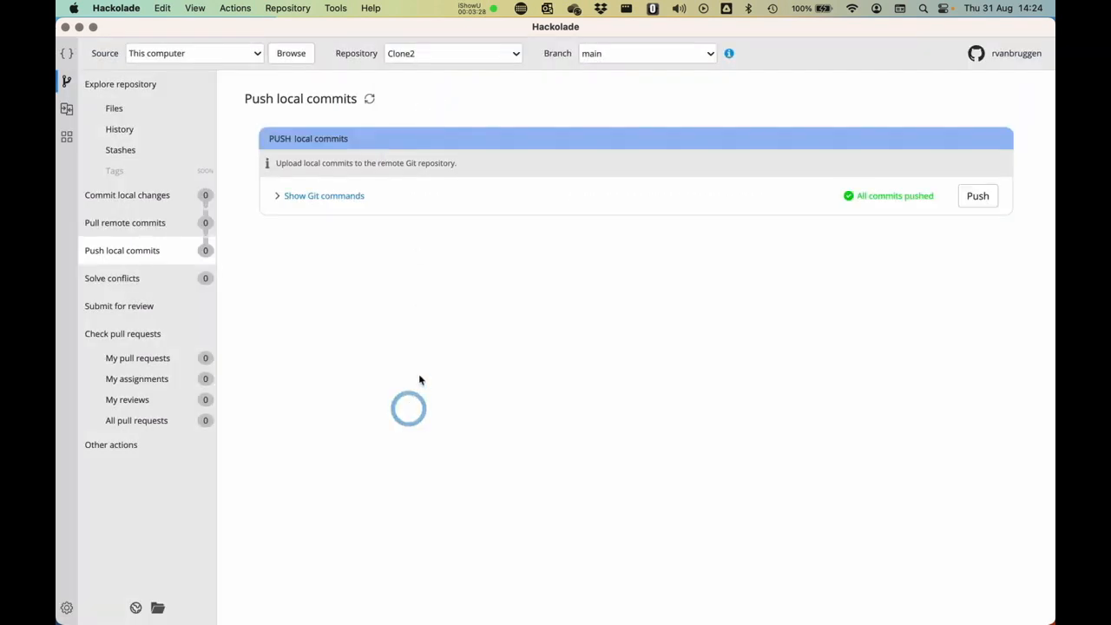
left_click(114, 108)
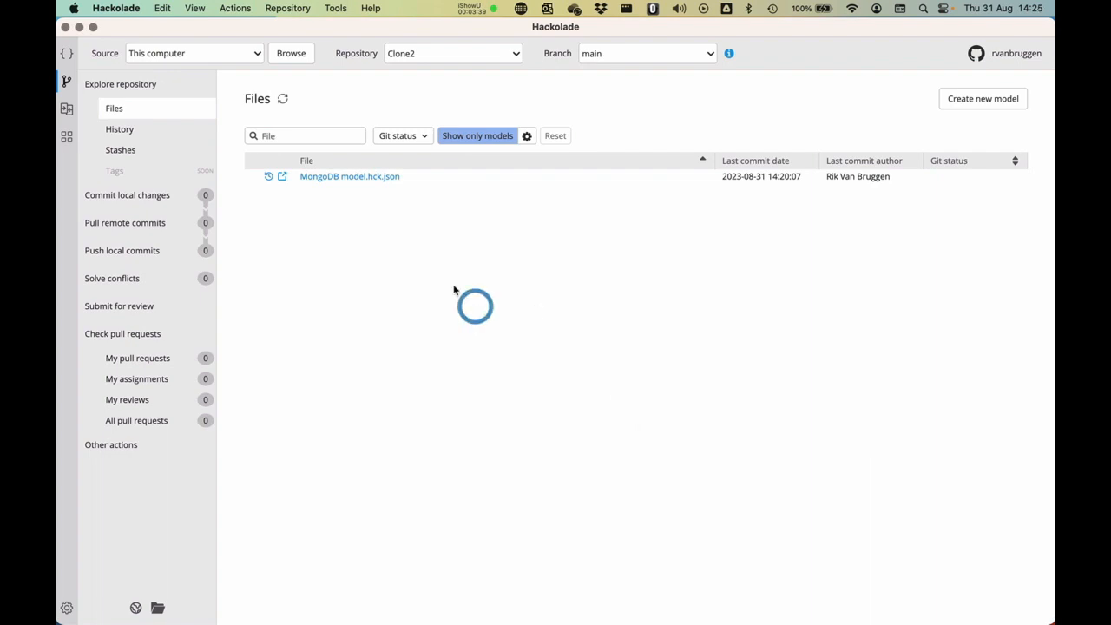
left_click(350, 177)
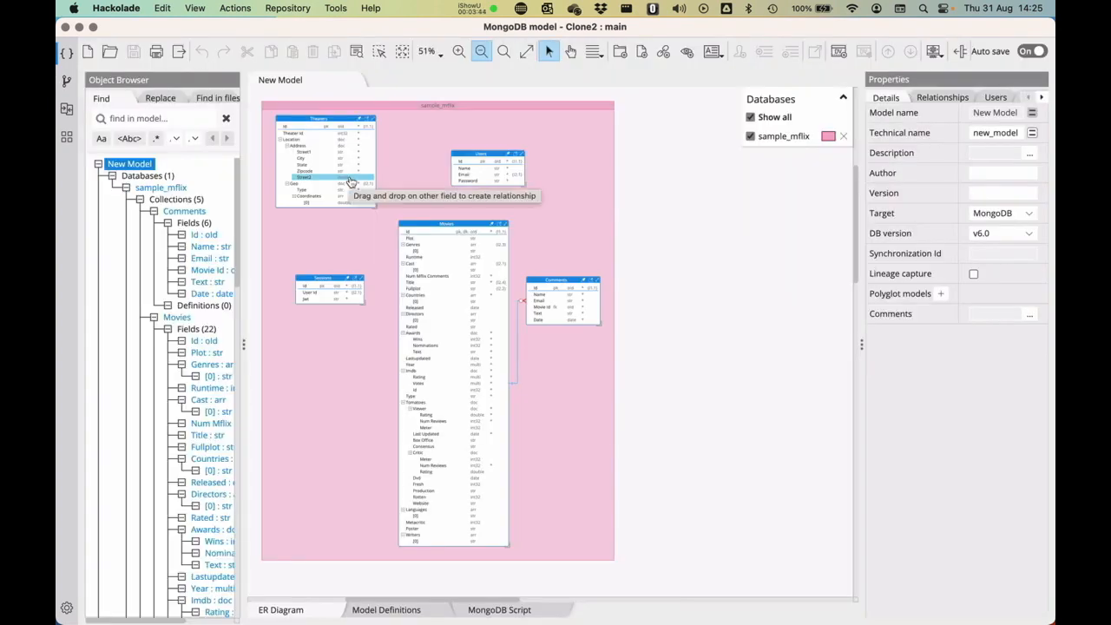
Move the Comments collection to the left below Sessions in Clone2's diagram and save
left_click(328, 280)
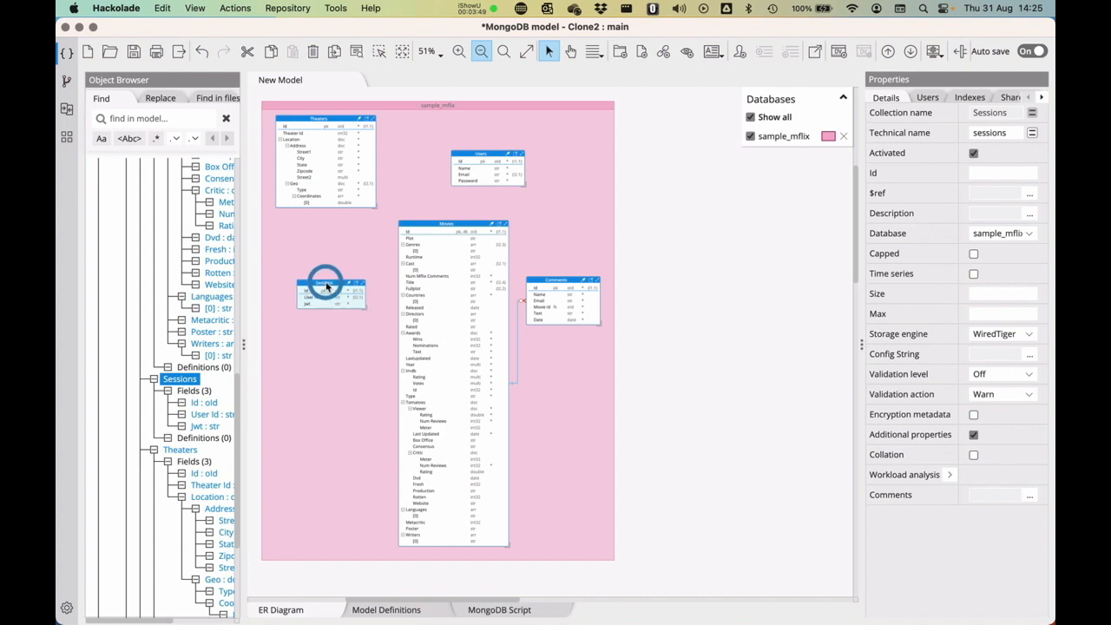
left_click(560, 282)
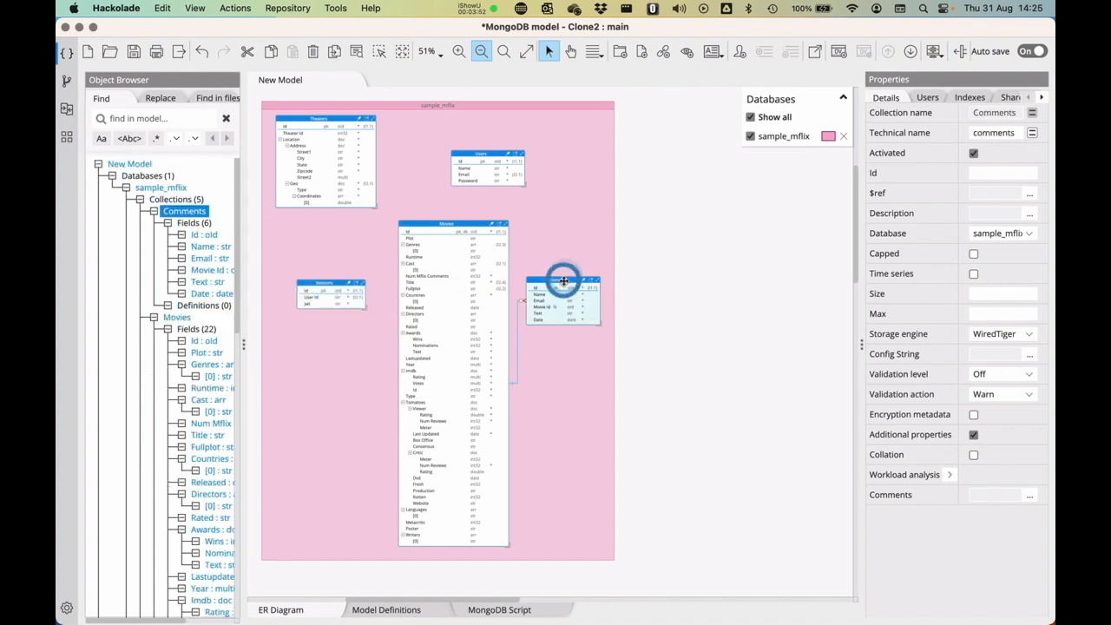
left_click_drag(561, 282, 333, 340)
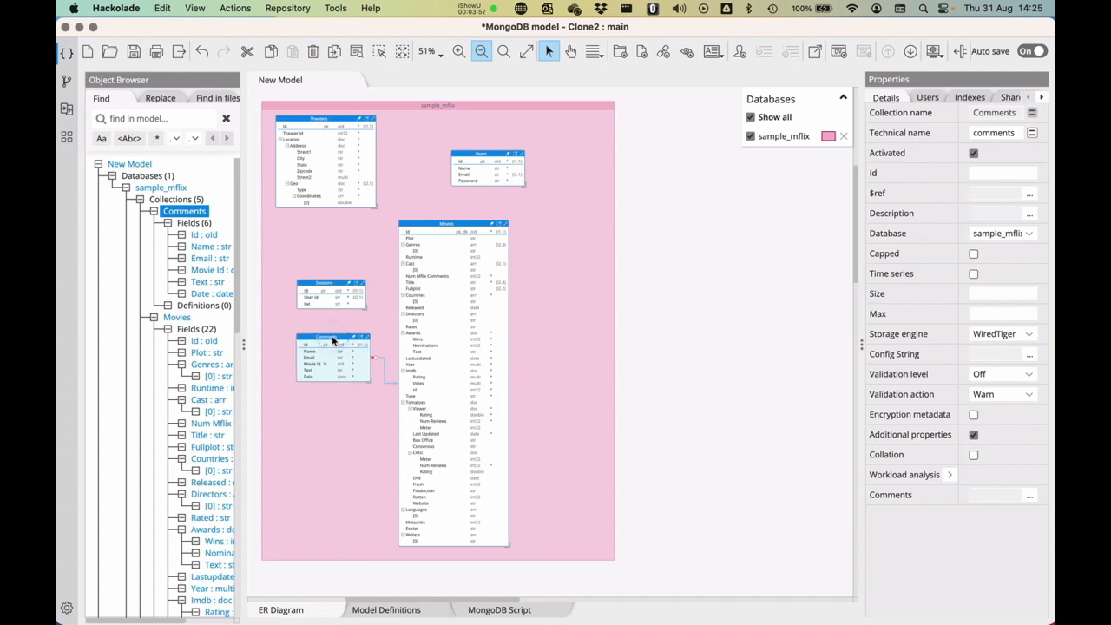
left_click(318, 452)
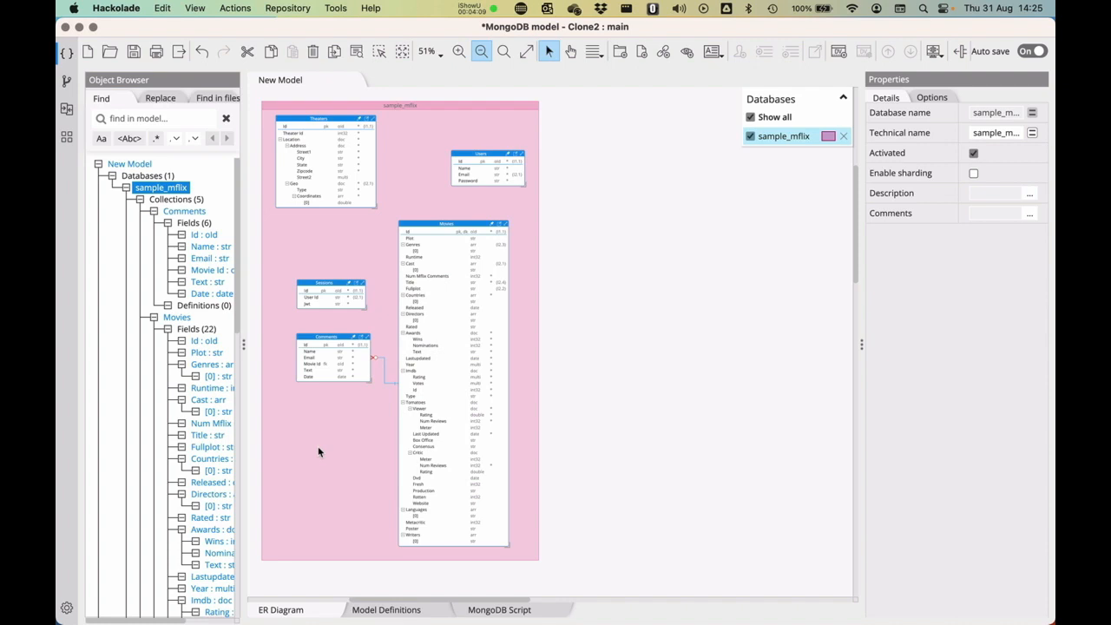
key("super+s")
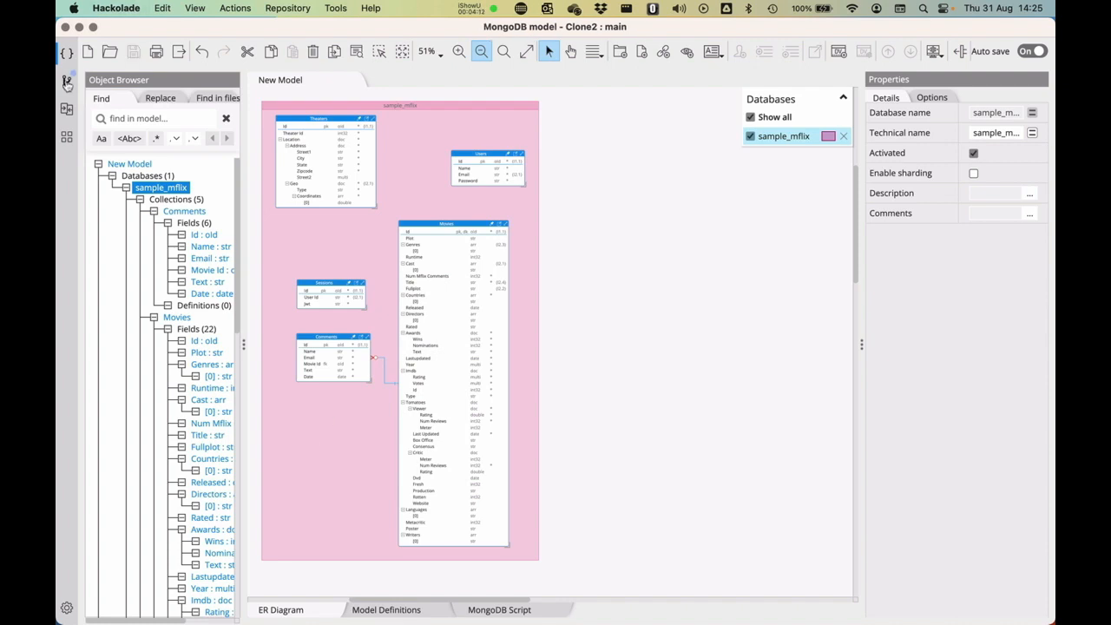
left_click(67, 82)
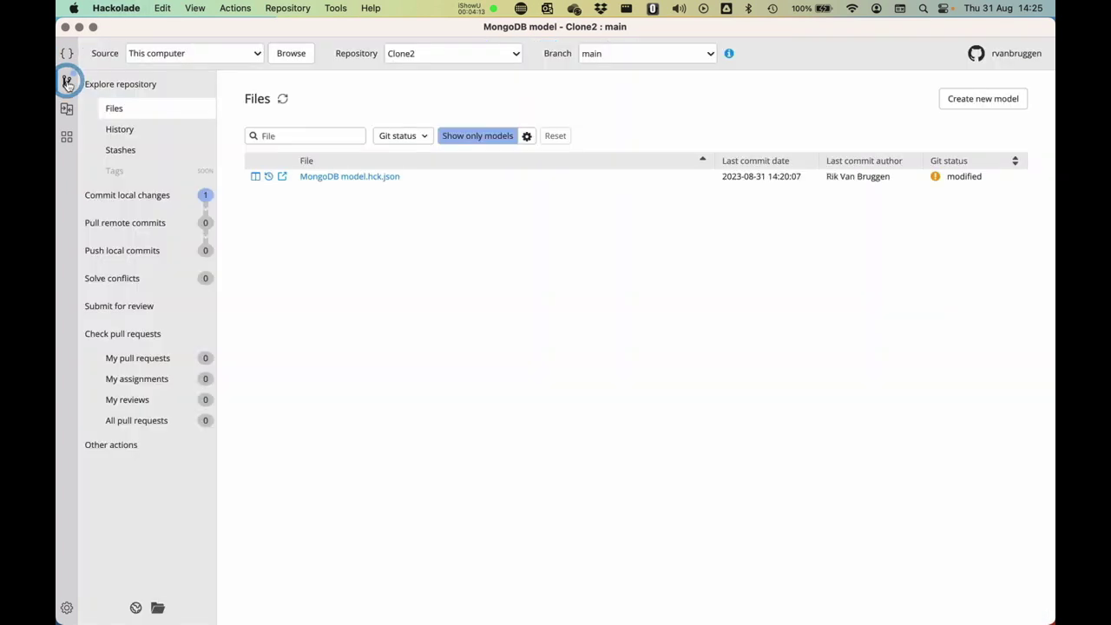
Commit the Comments move with a descriptive message and push it to the remote
left_click(130, 197)
left_click(343, 206)
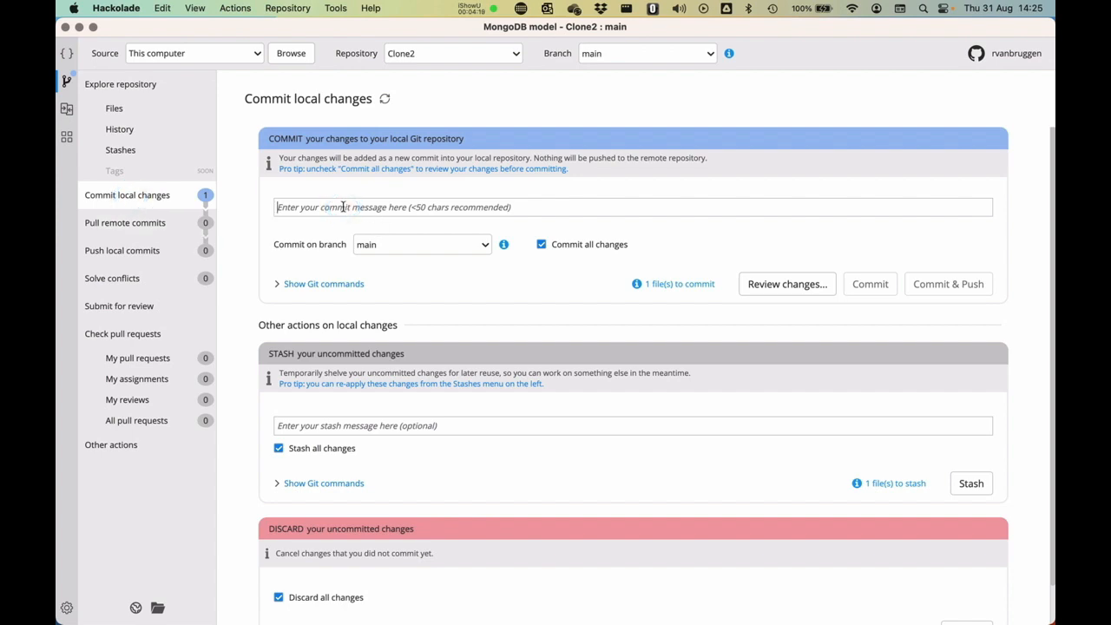
type("Comm")
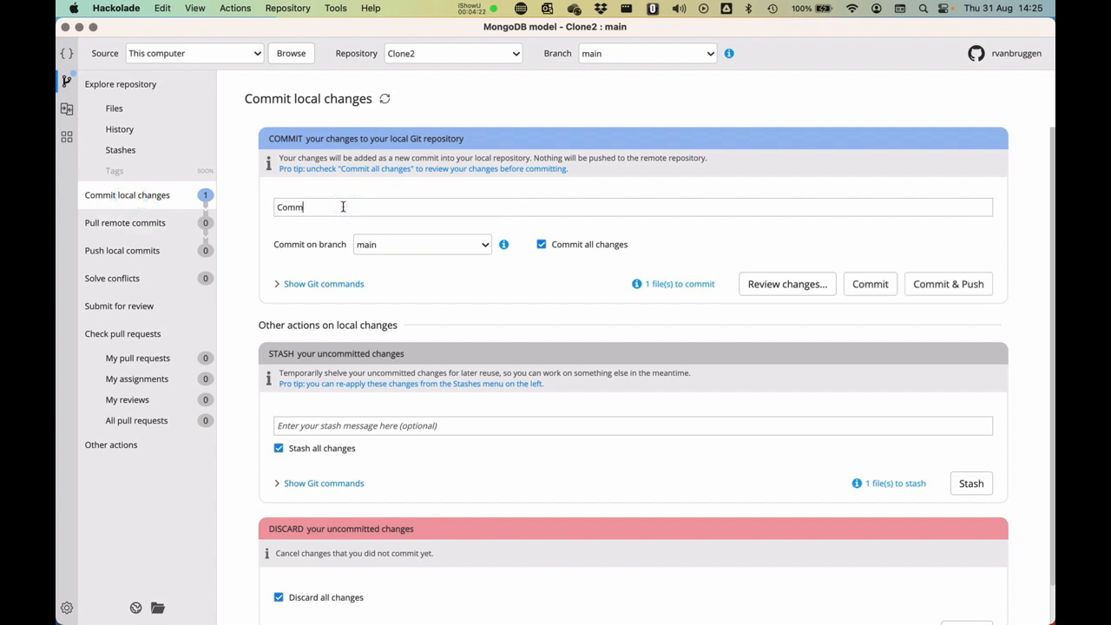
type("itting and pushi")
type("ng from clone")
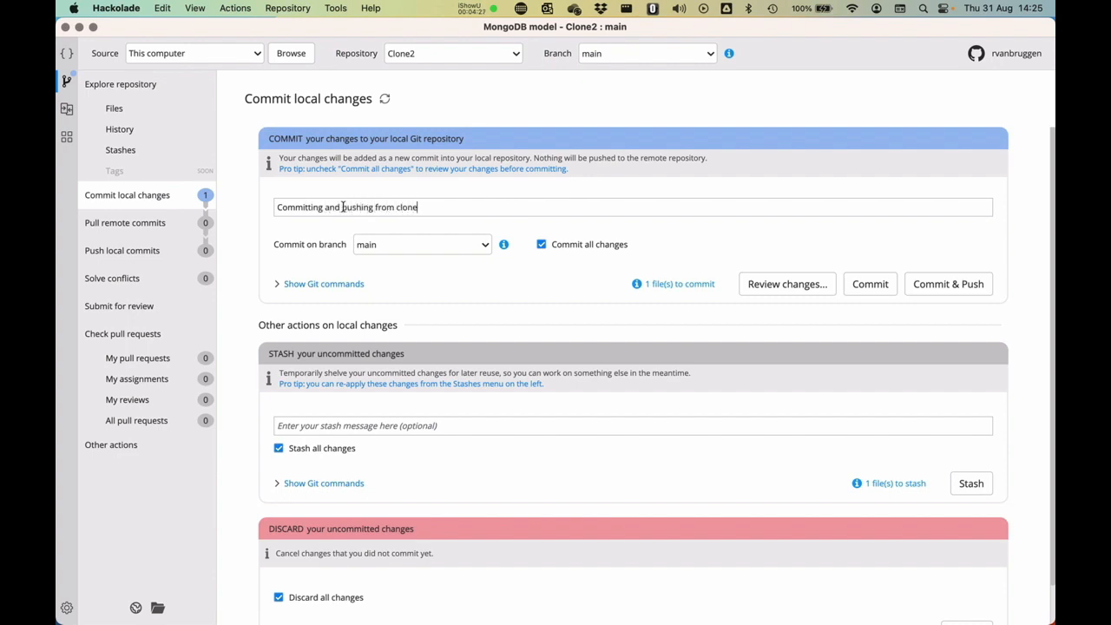
type("2 to the ")
type("remote")
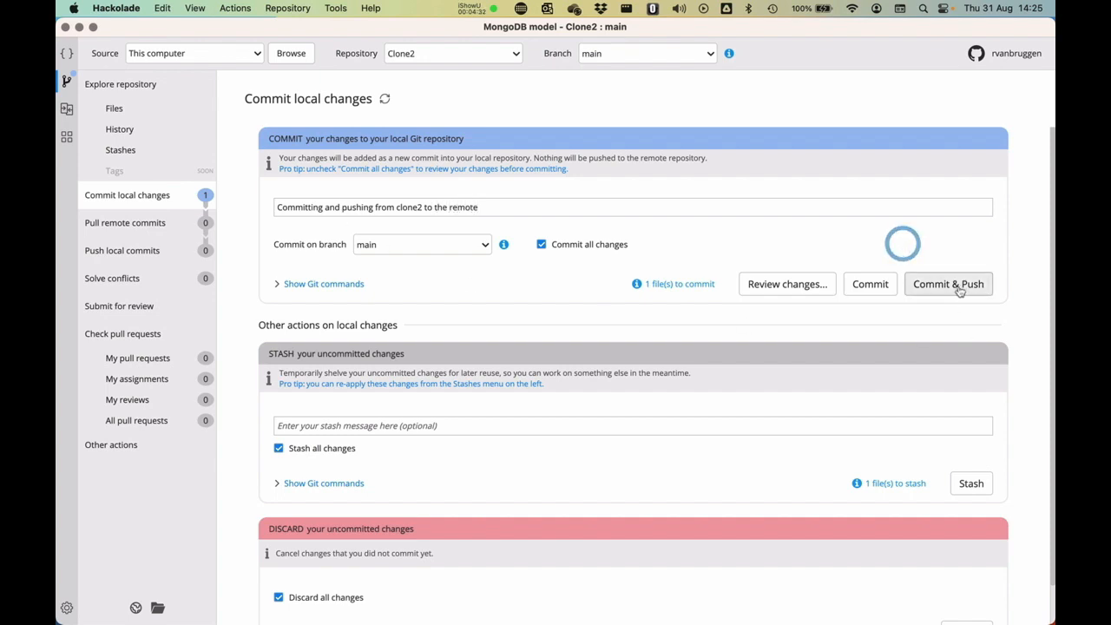
left_click(948, 284)
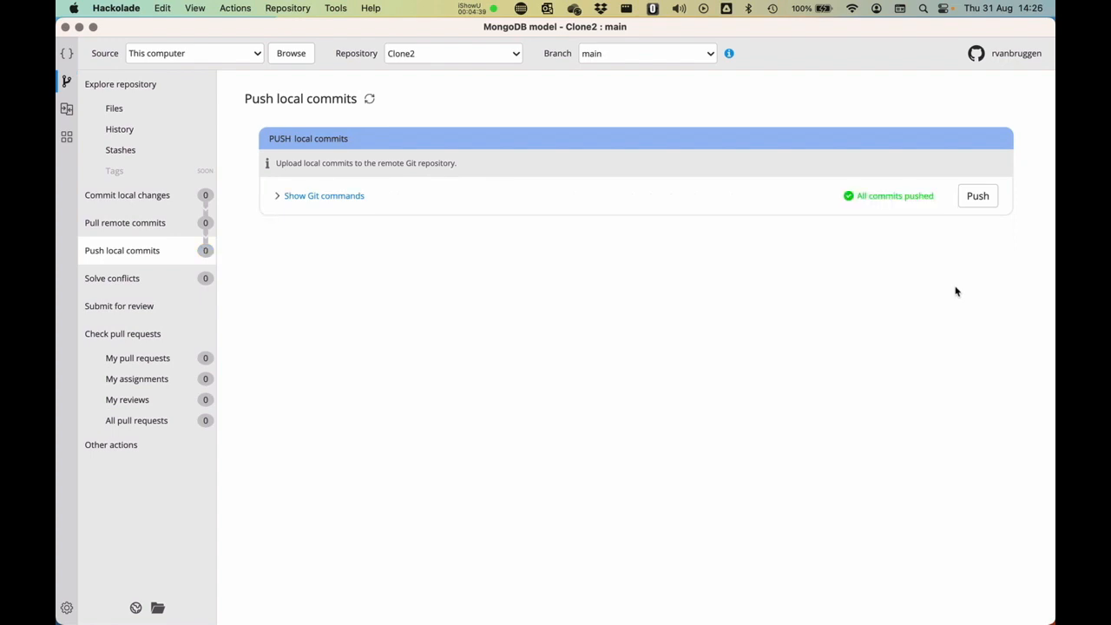
Switch to Clone1, view clone2's waiting commit and pull it
left_click(461, 53)
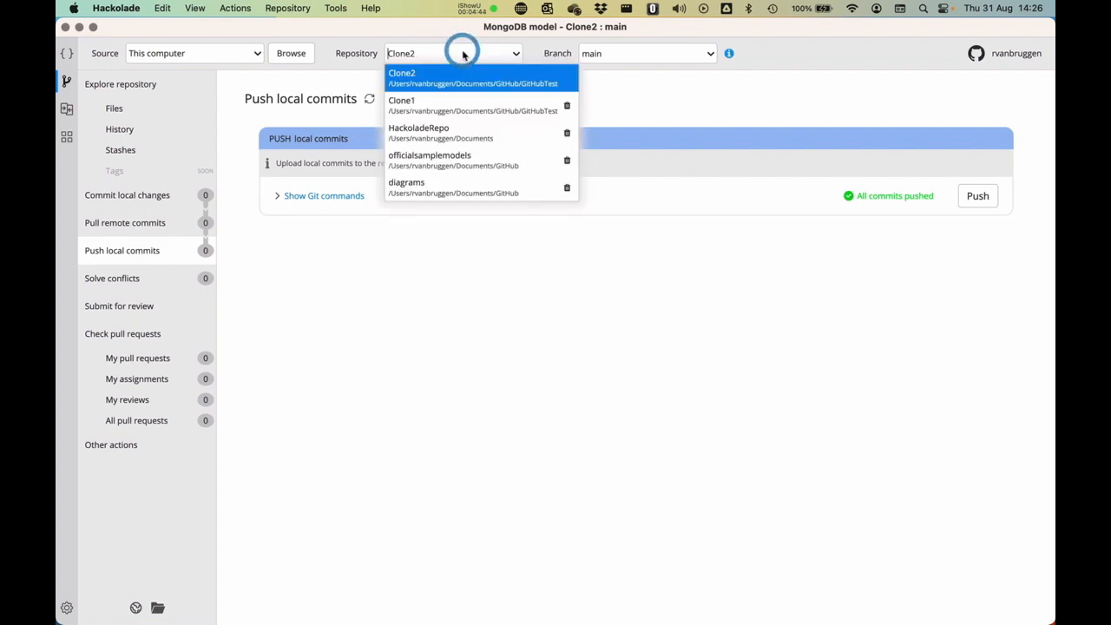
left_click(441, 104)
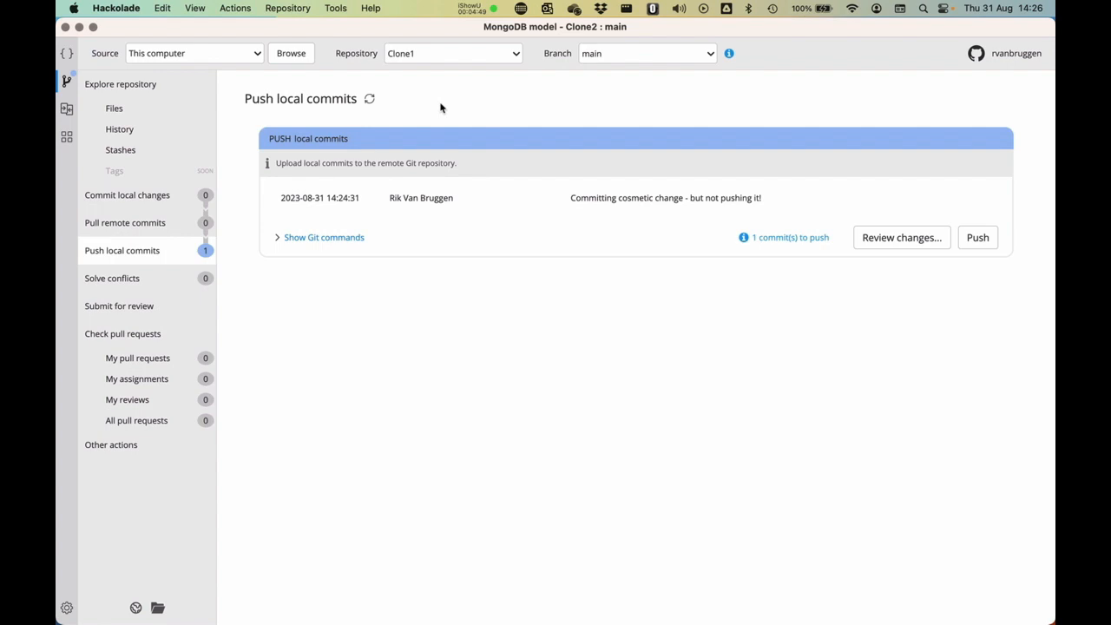
left_click(130, 253)
left_click(150, 226)
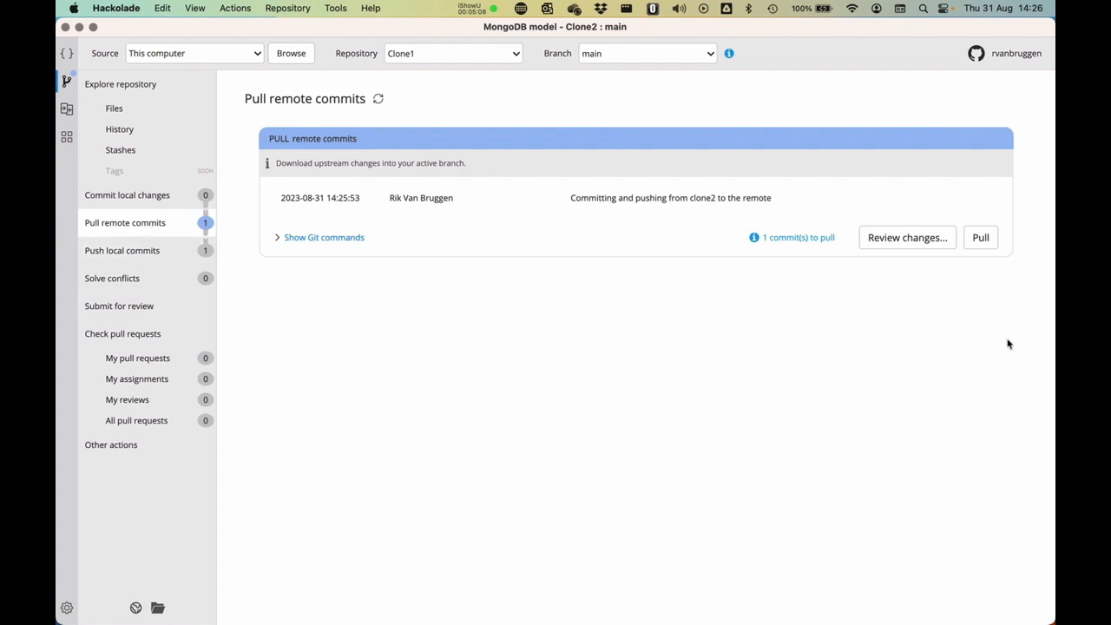
left_click(981, 237)
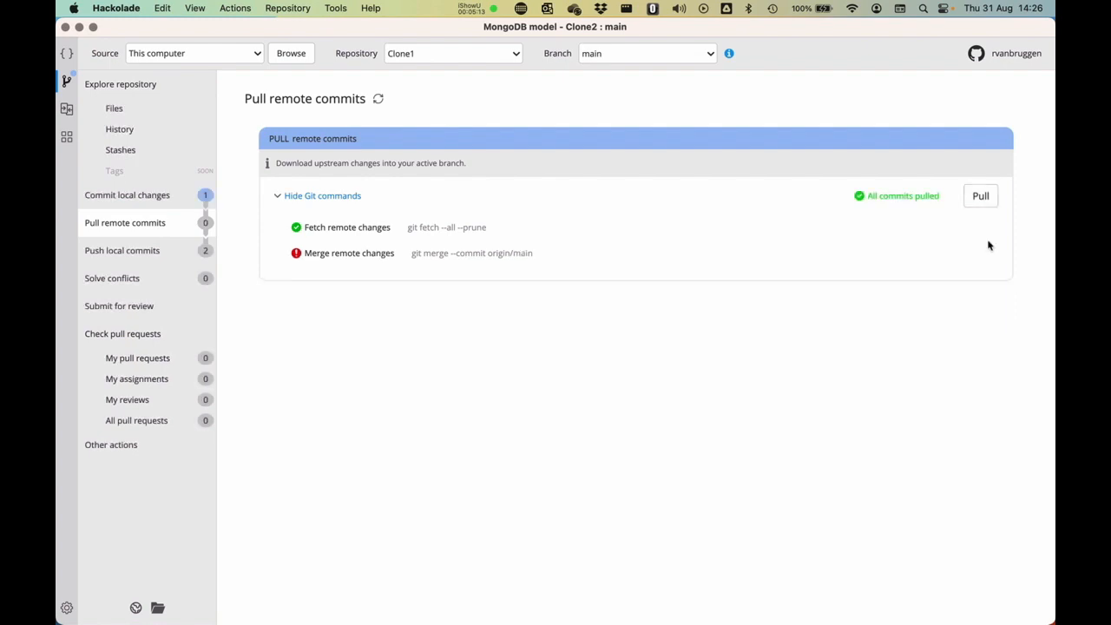
Go to committing the local merge change left by the pull
left_click(127, 194)
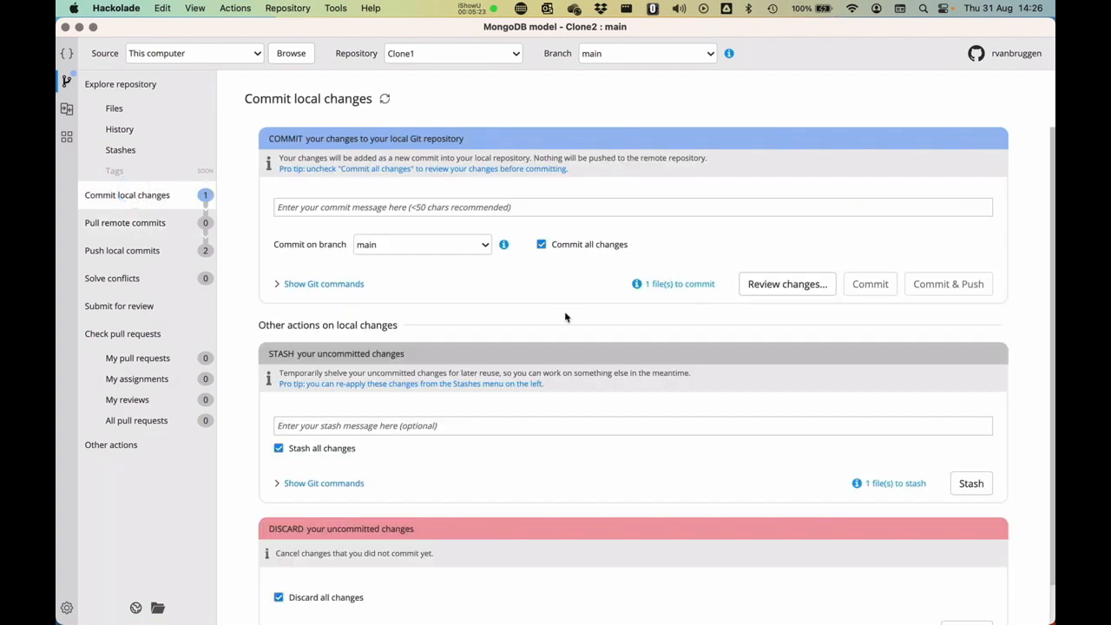
Commit the auto-resolved conflict with a resolve message, push it, and view the history
left_click(323, 209)
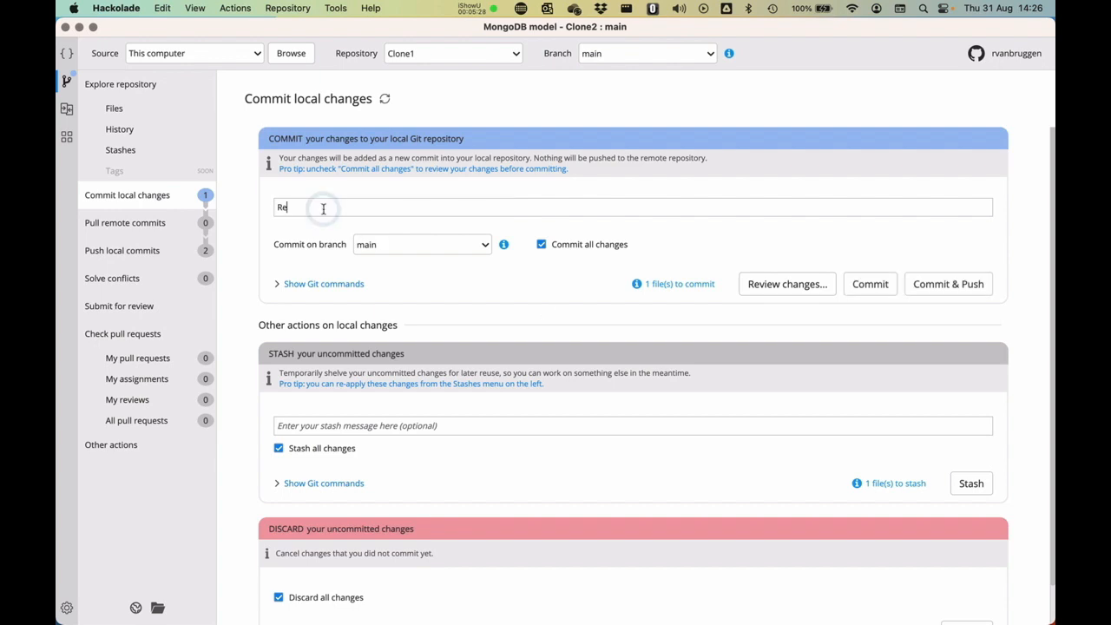
type("Resolve")
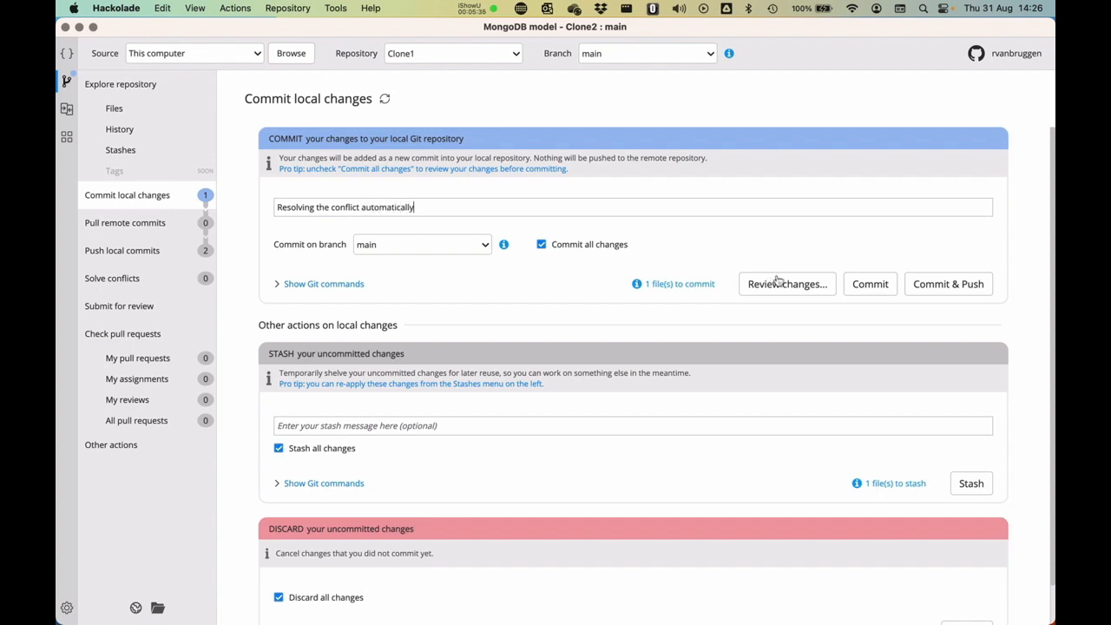
left_click(949, 284)
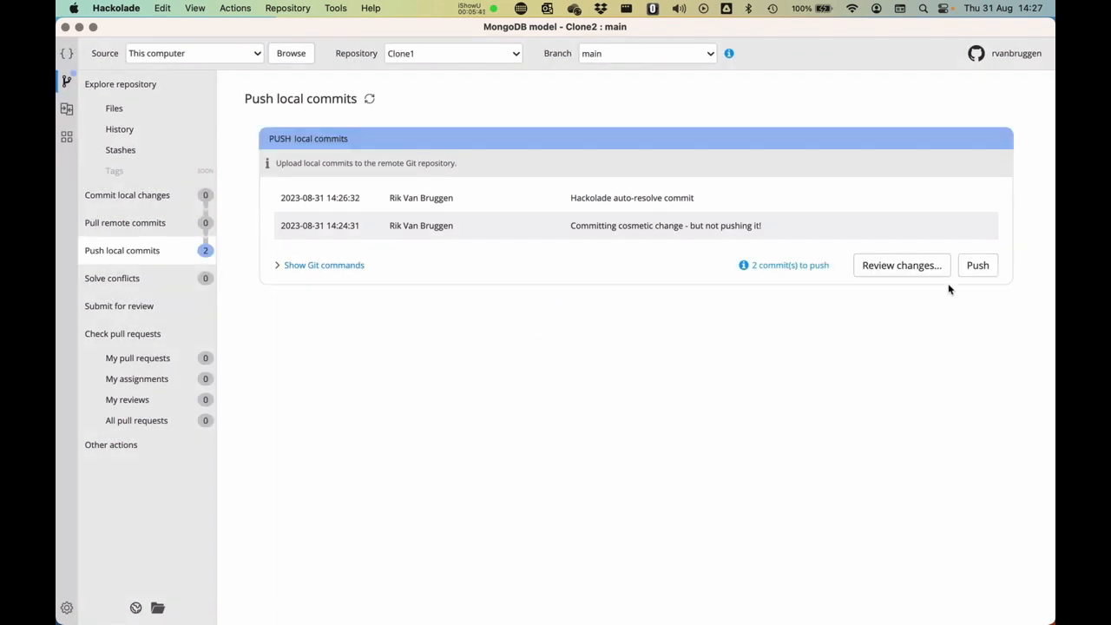
left_click(119, 129)
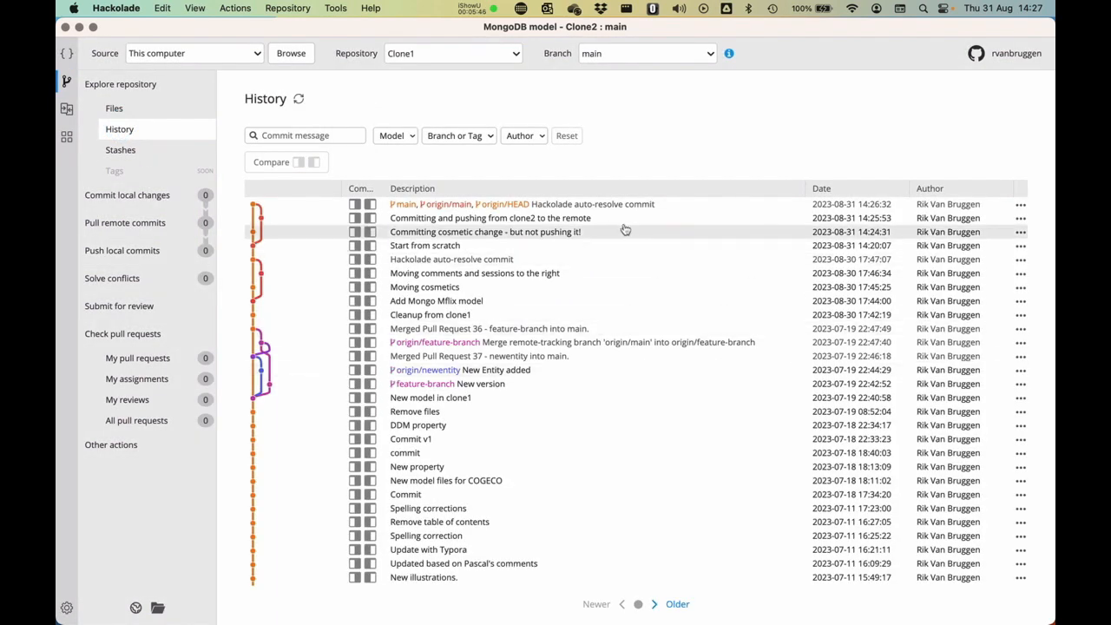
Inspect the auto-resolve commit, check Clone1's merged diagram, then close the model
left_click(617, 204)
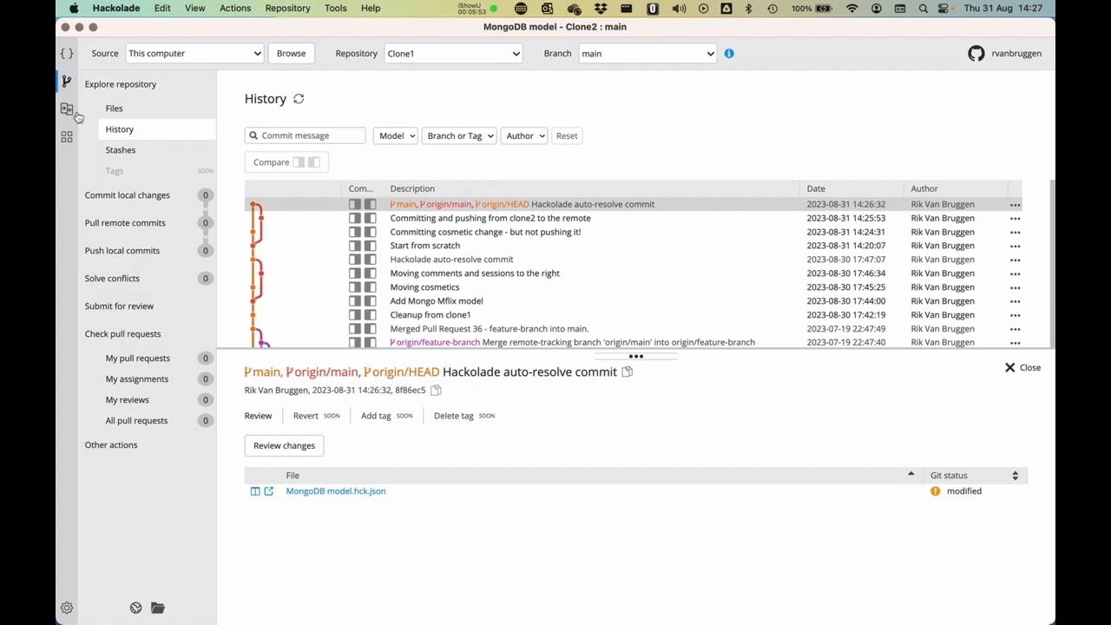
left_click(122, 108)
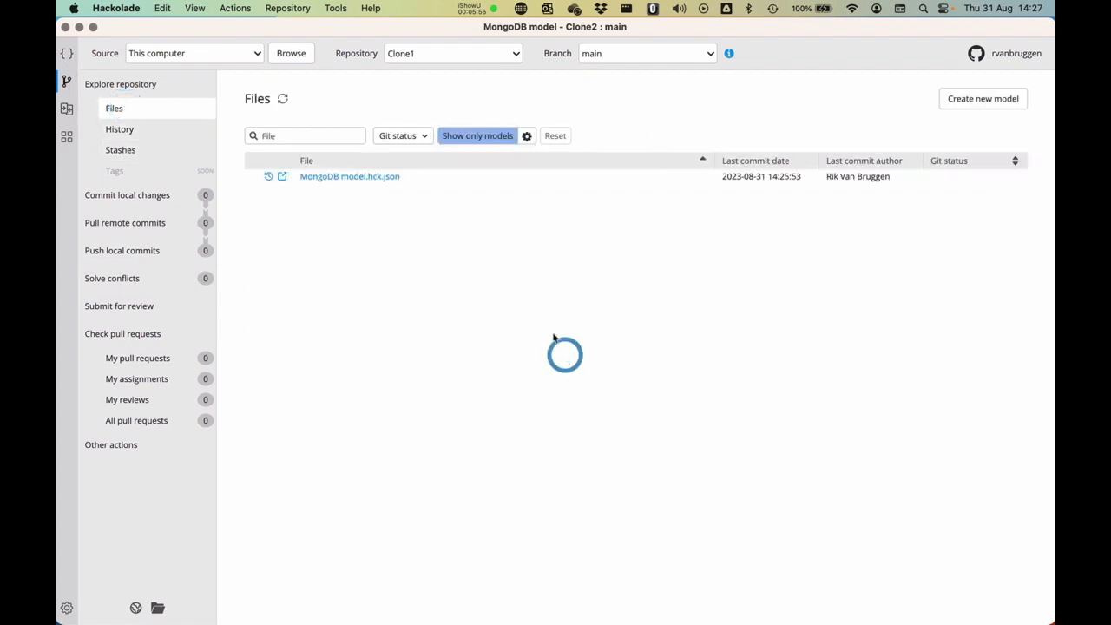
left_click(359, 177)
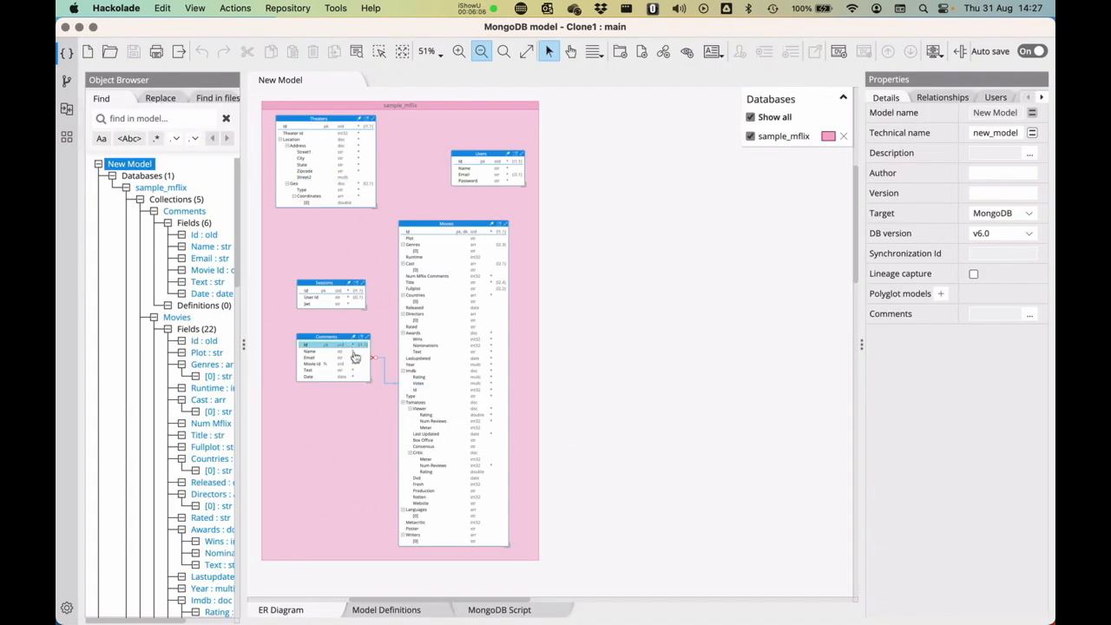
key("super+w")
left_click(67, 81)
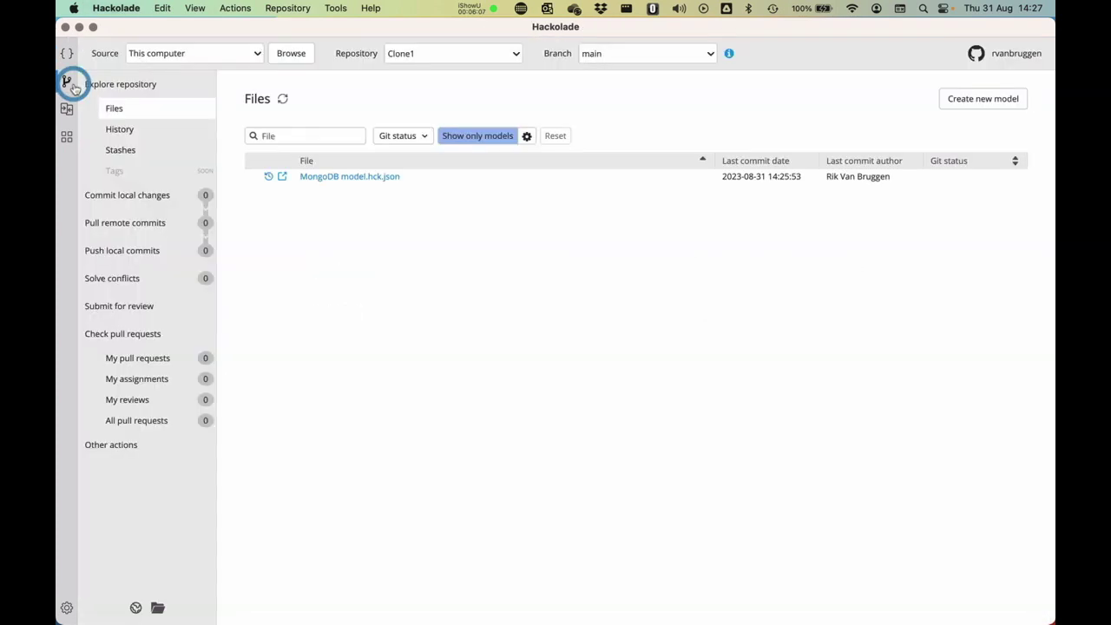
Switch to Clone2, pull its two remote commits and reopen its MongoDB model
left_click(451, 53)
left_click(425, 111)
left_click(147, 223)
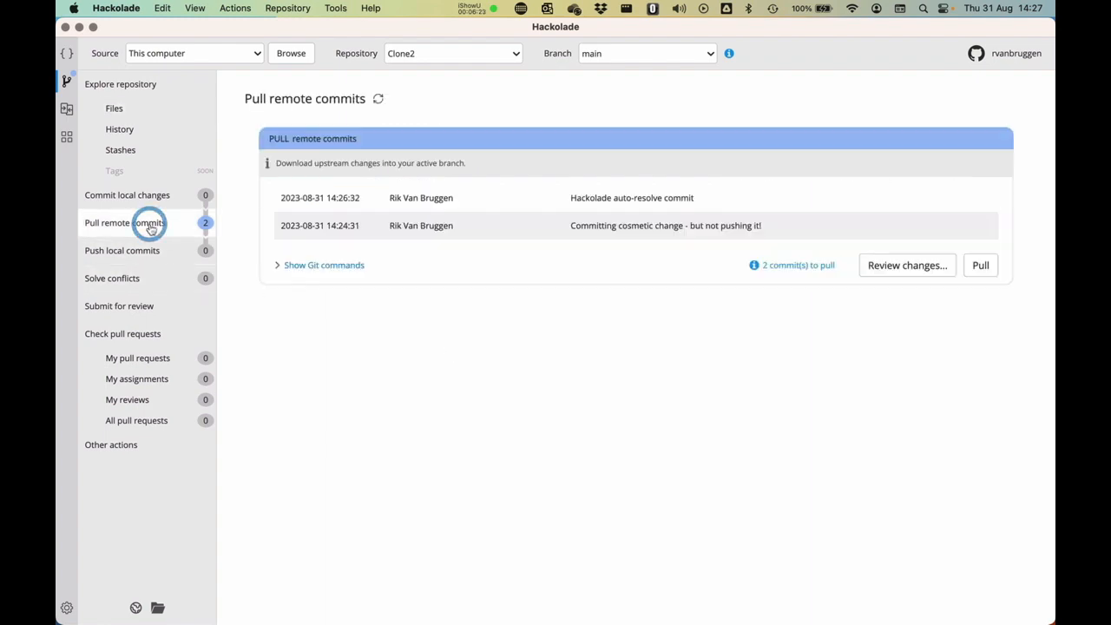
left_click(981, 266)
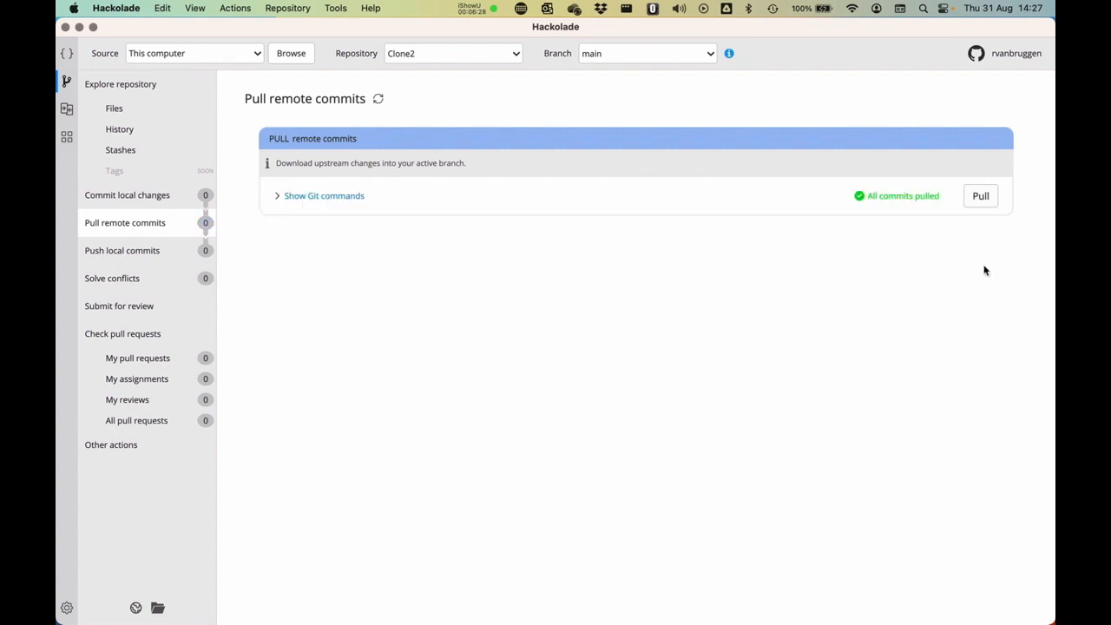
left_click(114, 108)
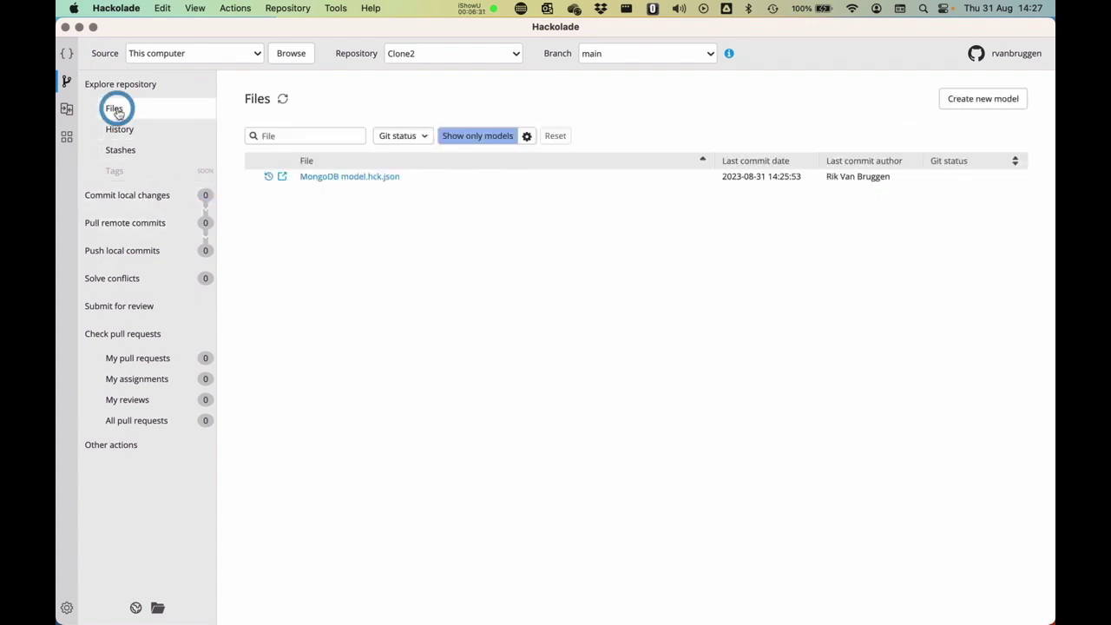
left_click(367, 178)
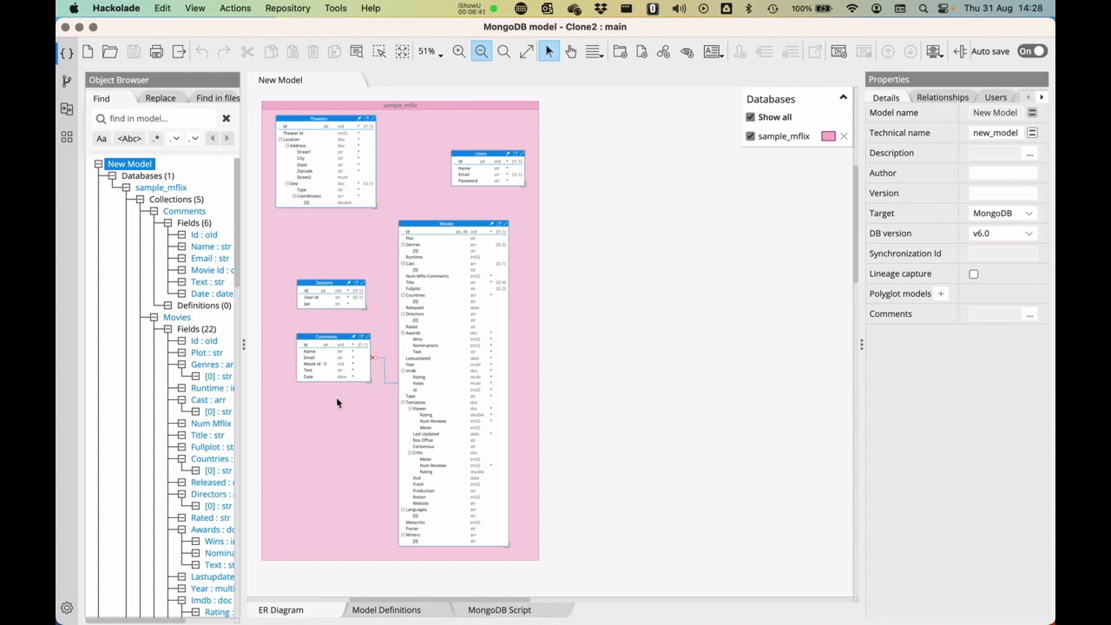
Drag the Comments entity to the right of Movies and return to the repository file list
mouse_move(332, 335)
left_mouse_down()
mouse_move(540, 321)
mouse_move(568, 304)
left_mouse_up()
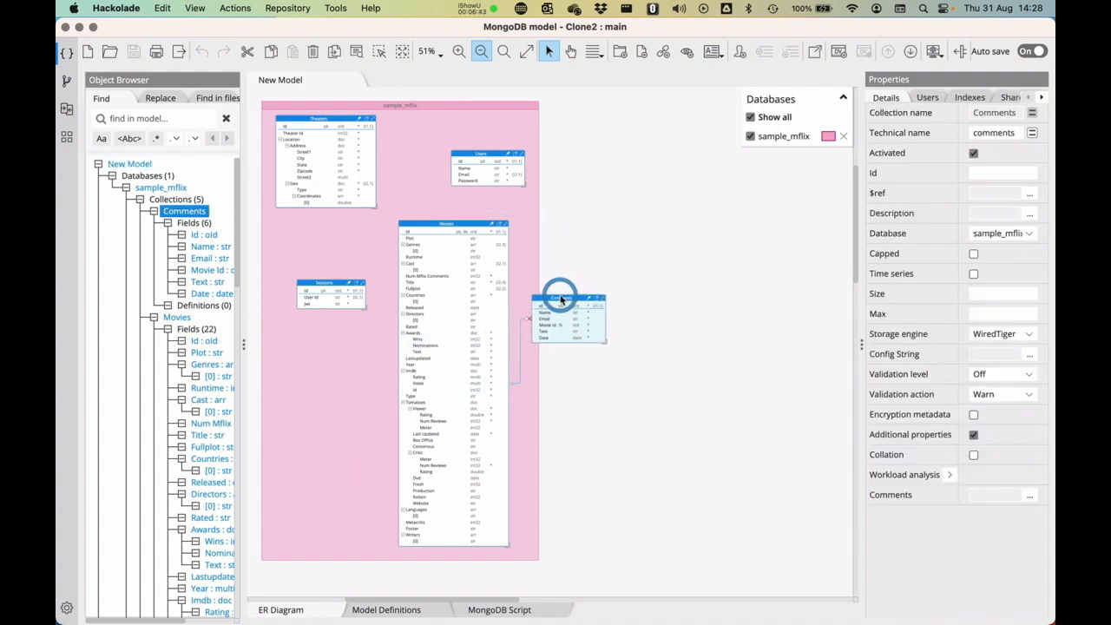
left_click(696, 424)
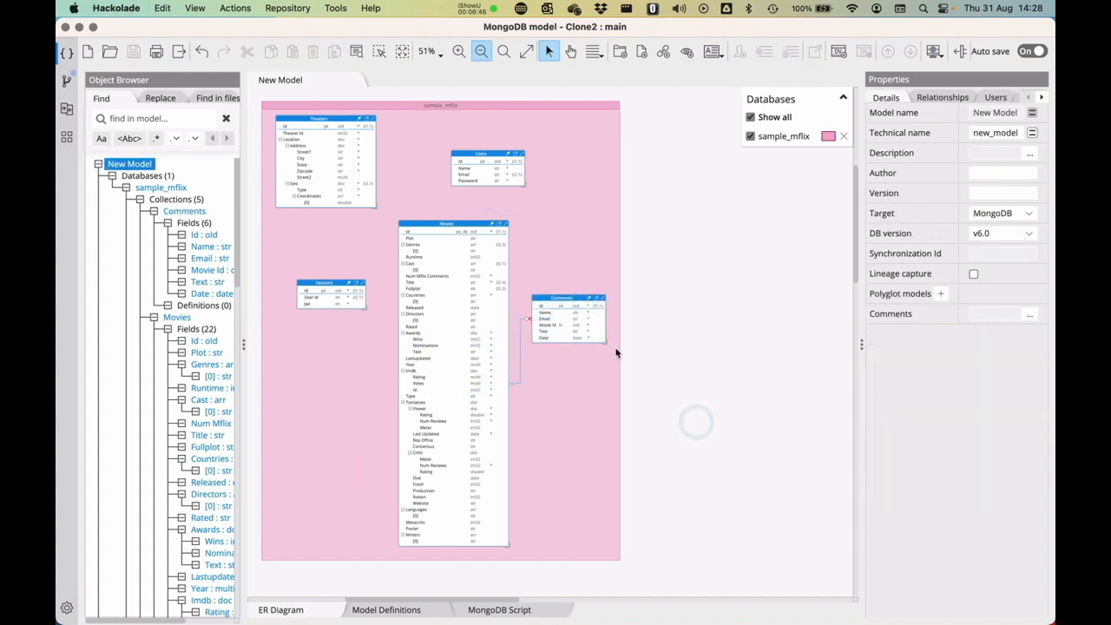
left_click(67, 81)
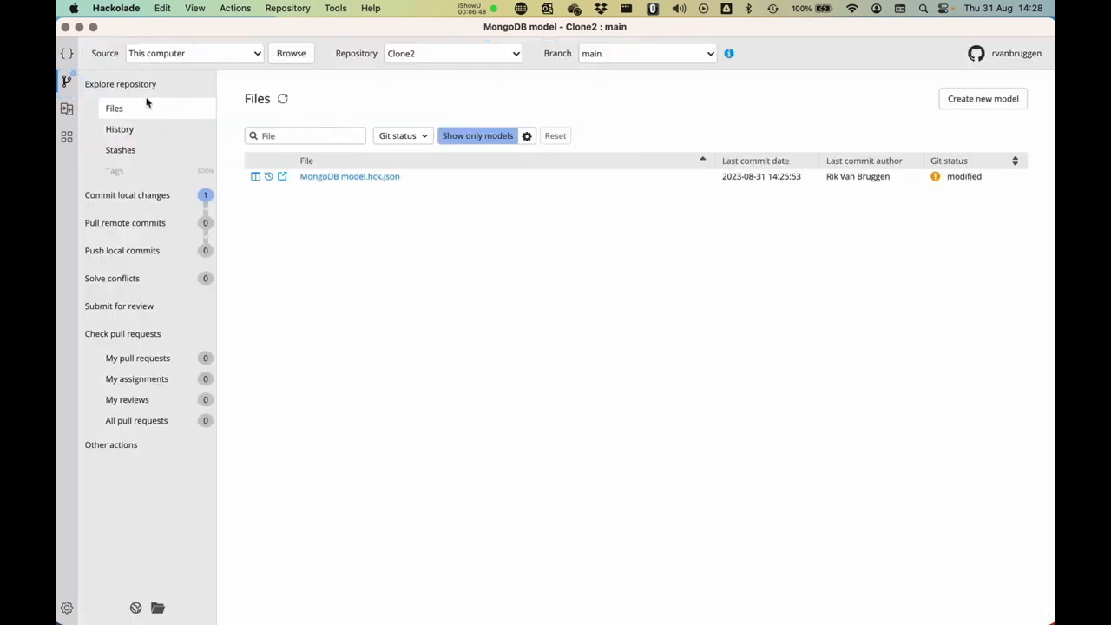
Commit and push the move with message "Moving one entity to the right", then return to Files
left_click(127, 195)
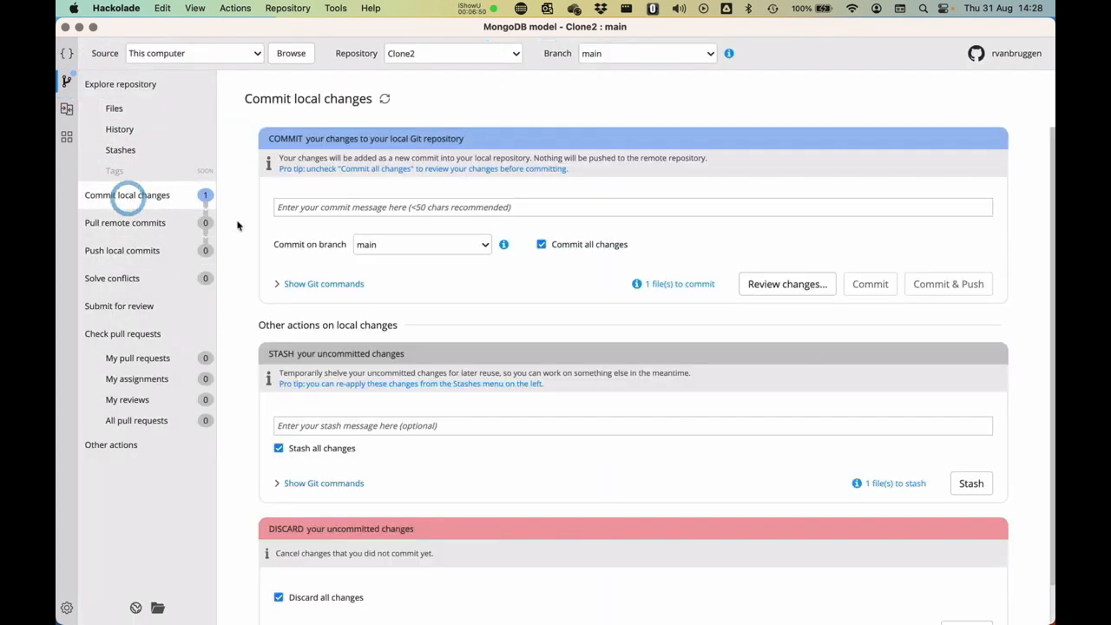
left_click(315, 206)
type("Moving one entity to the right")
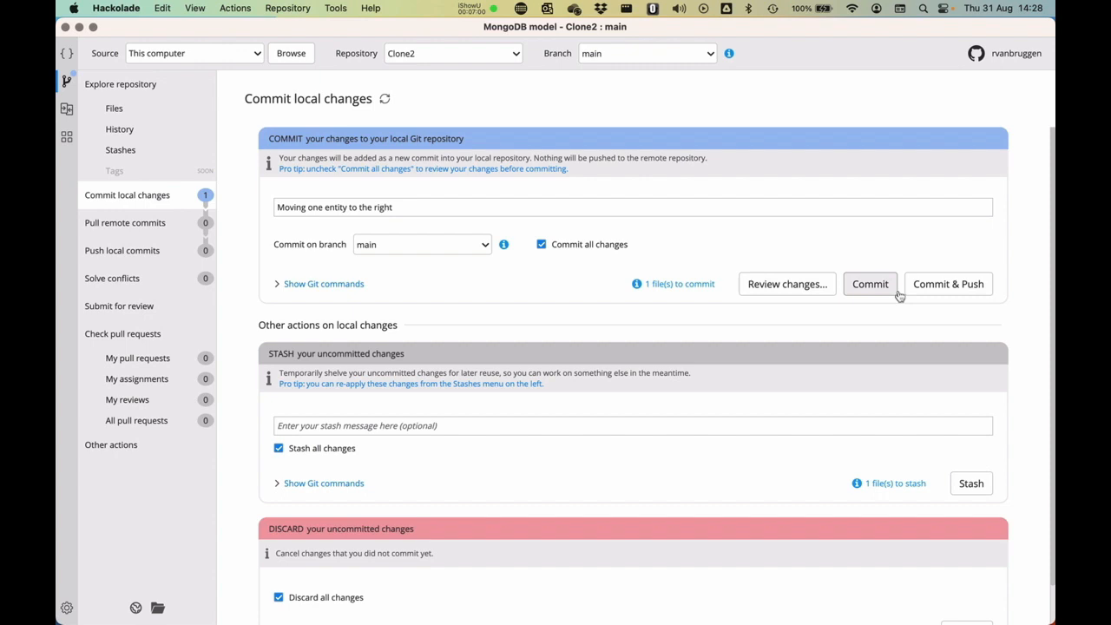
left_click(948, 283)
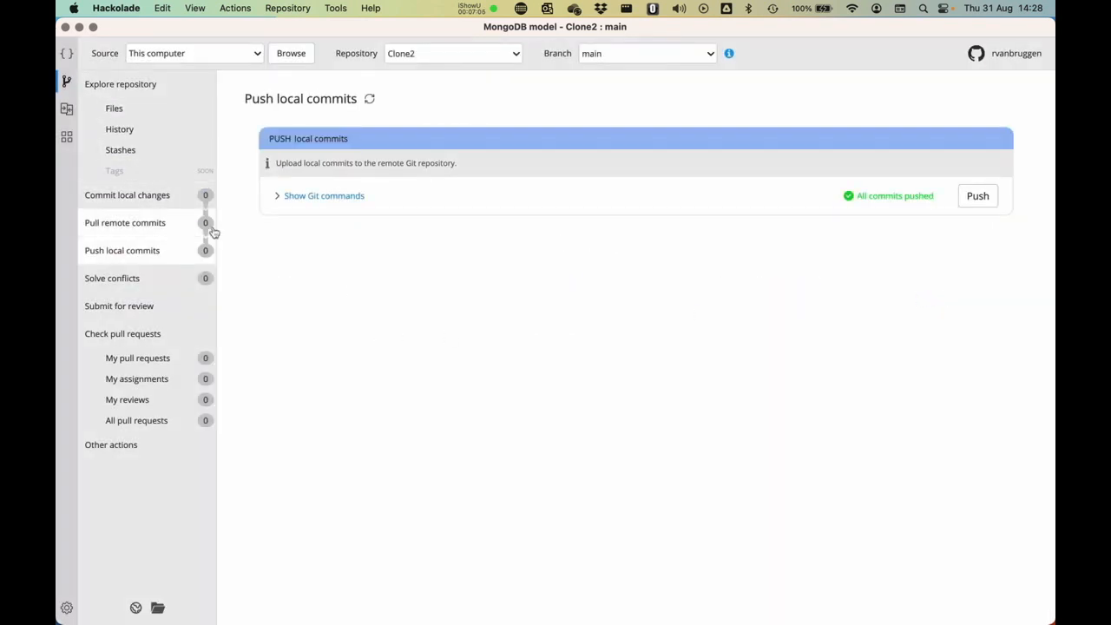
left_click(114, 107)
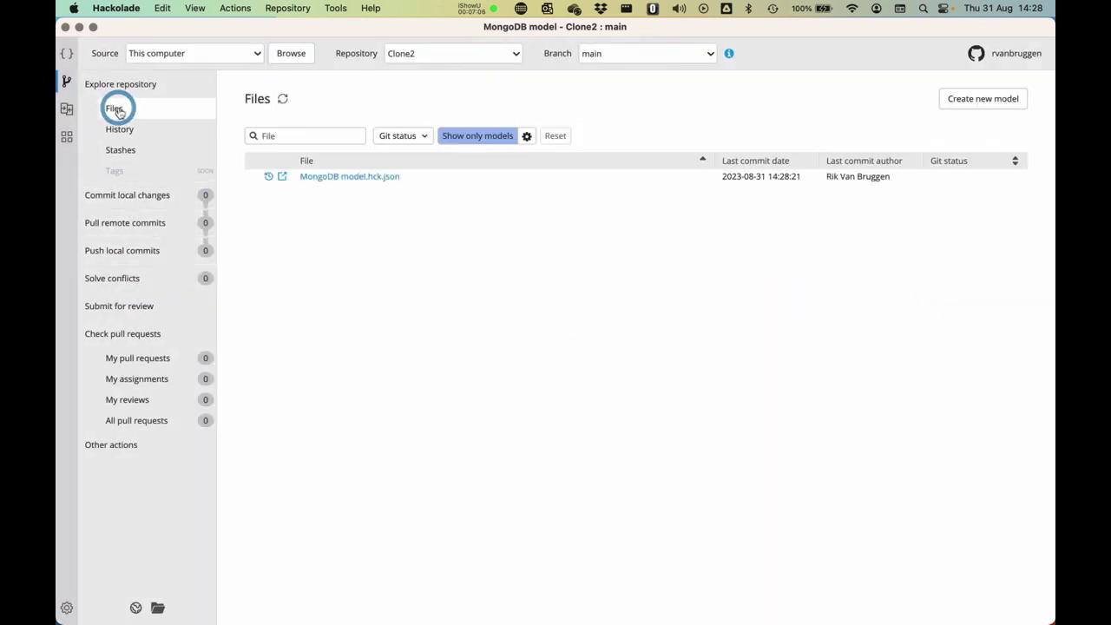
left_click(67, 53)
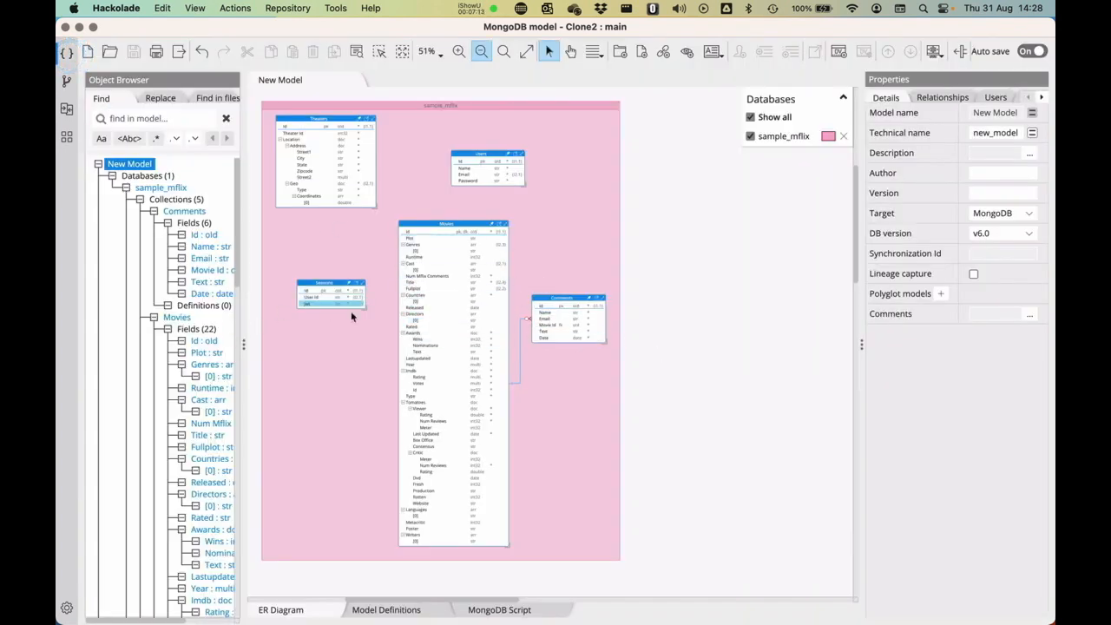
key("ctrl+w")
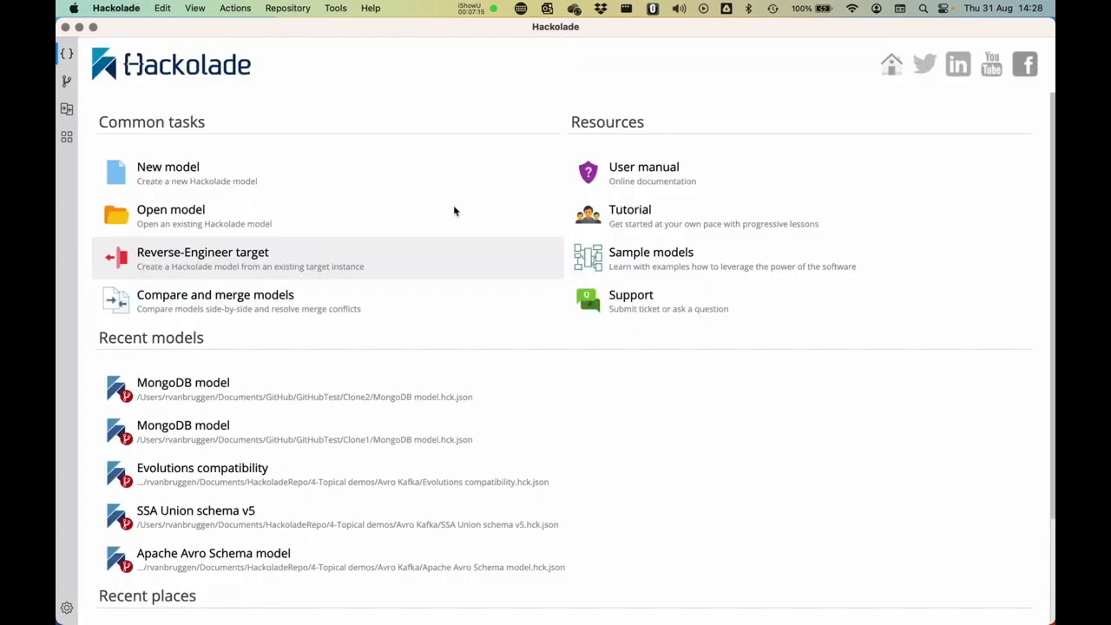
Switch the repository explorer to the Clone1 repository
left_click(68, 80)
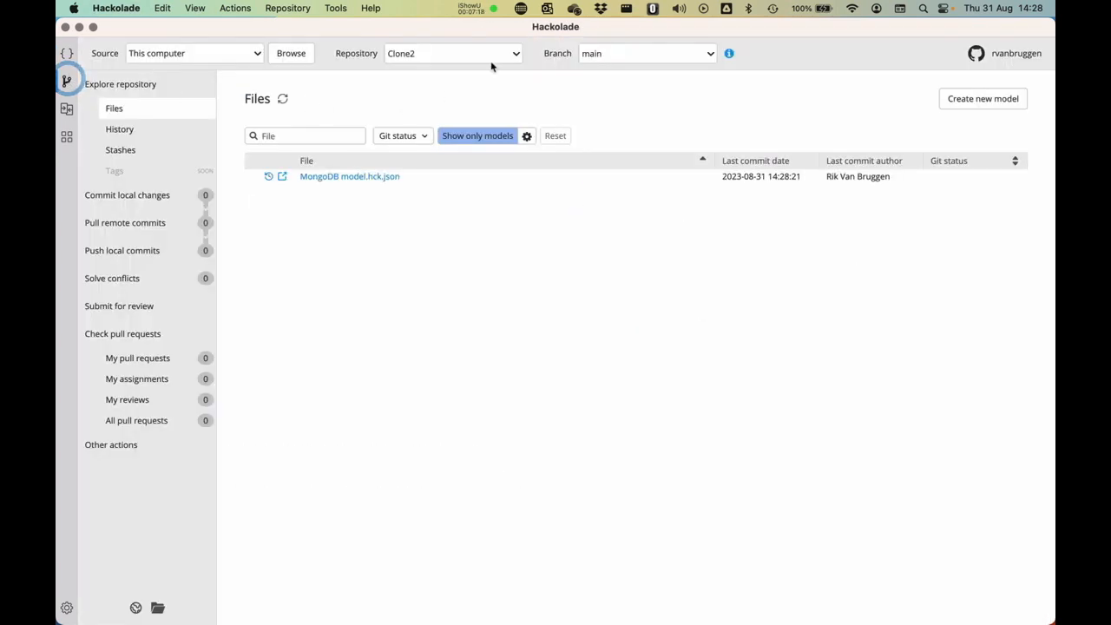
left_click(453, 53)
left_click(421, 105)
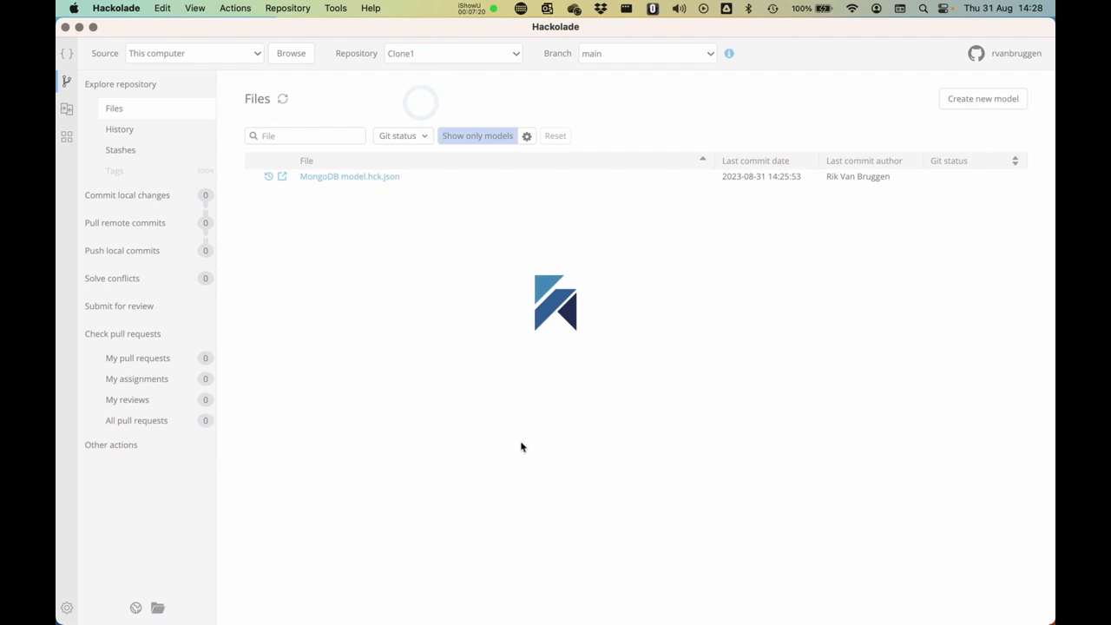
Pull the remote entity-move commit into Clone1 and reopen its MongoDB model
left_click(125, 223)
left_click(980, 237)
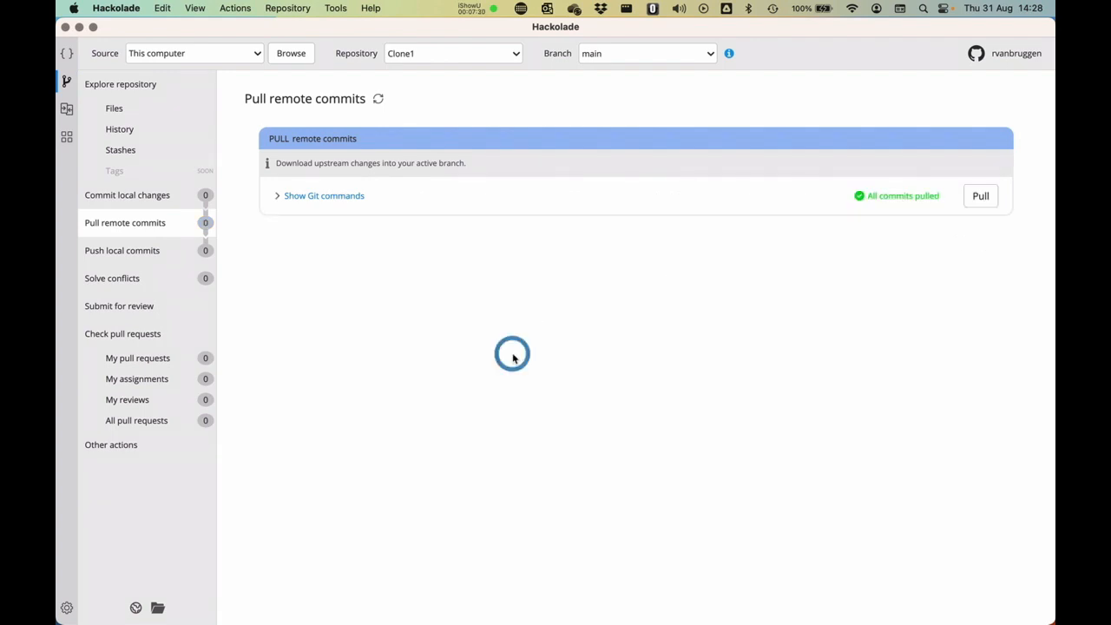
left_click(114, 107)
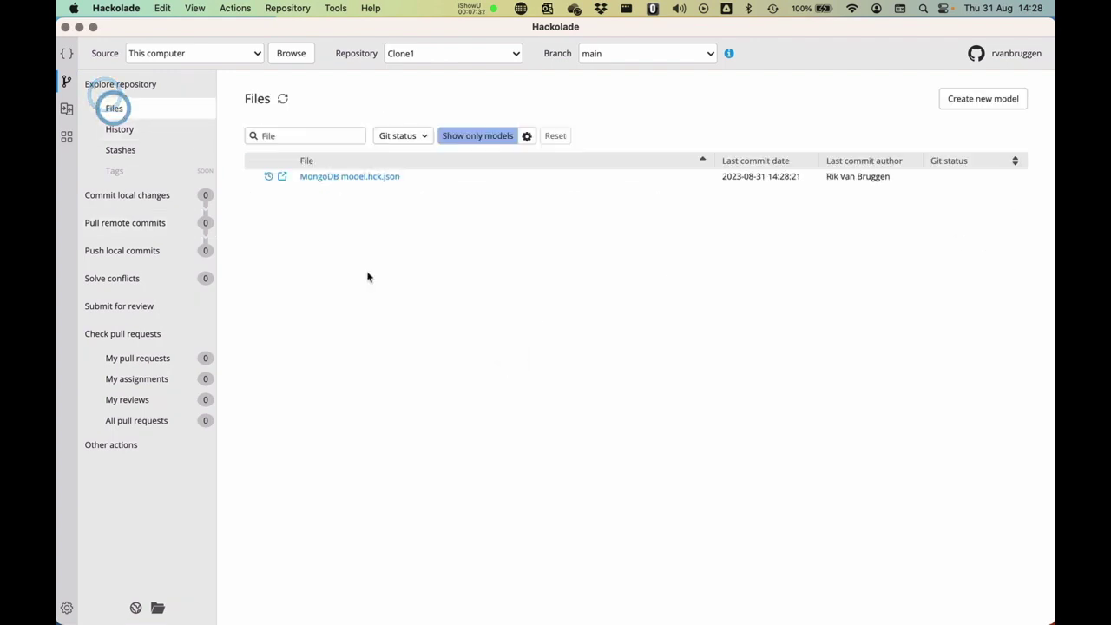
double_click(357, 177)
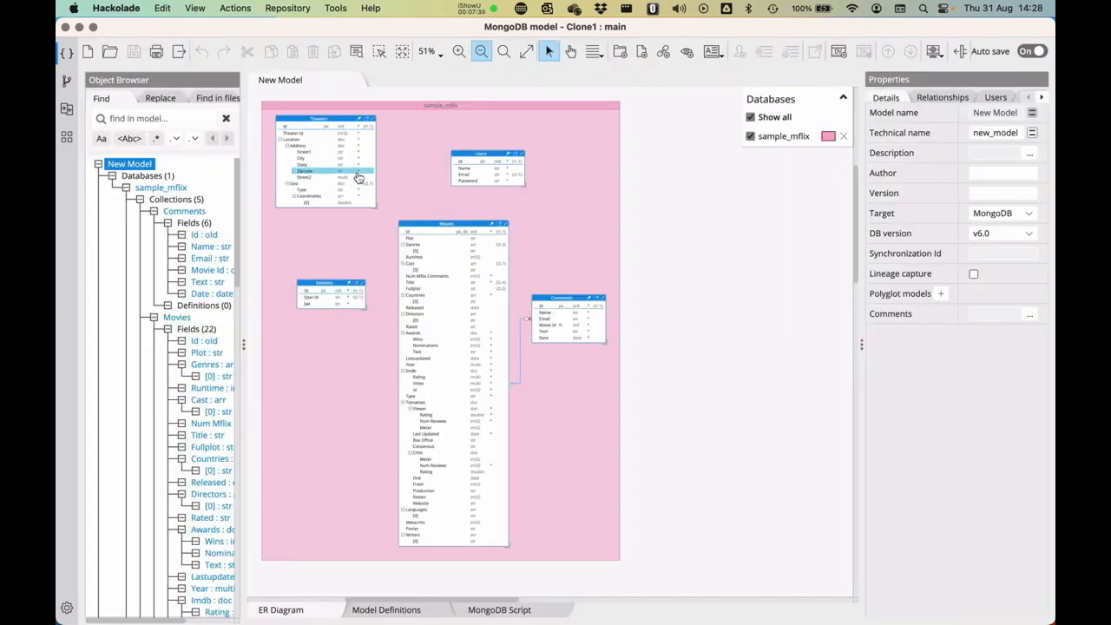
Nudge the Sessions entity slightly lower in the Clone1 diagram and deselect it
left_click_drag(330, 284, 330, 310)
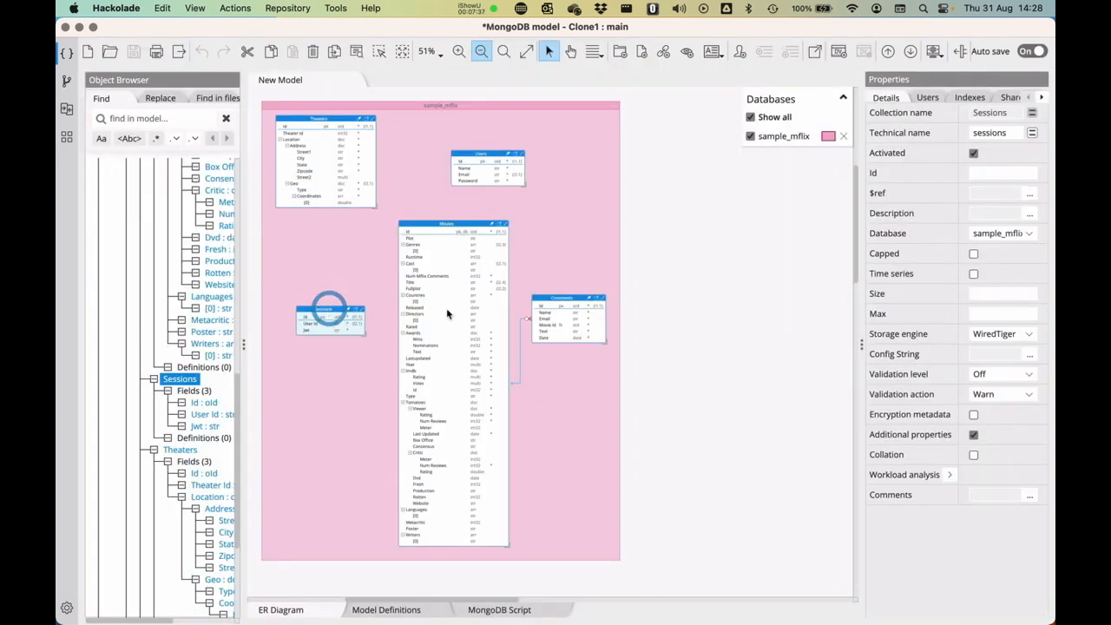
left_click(701, 408)
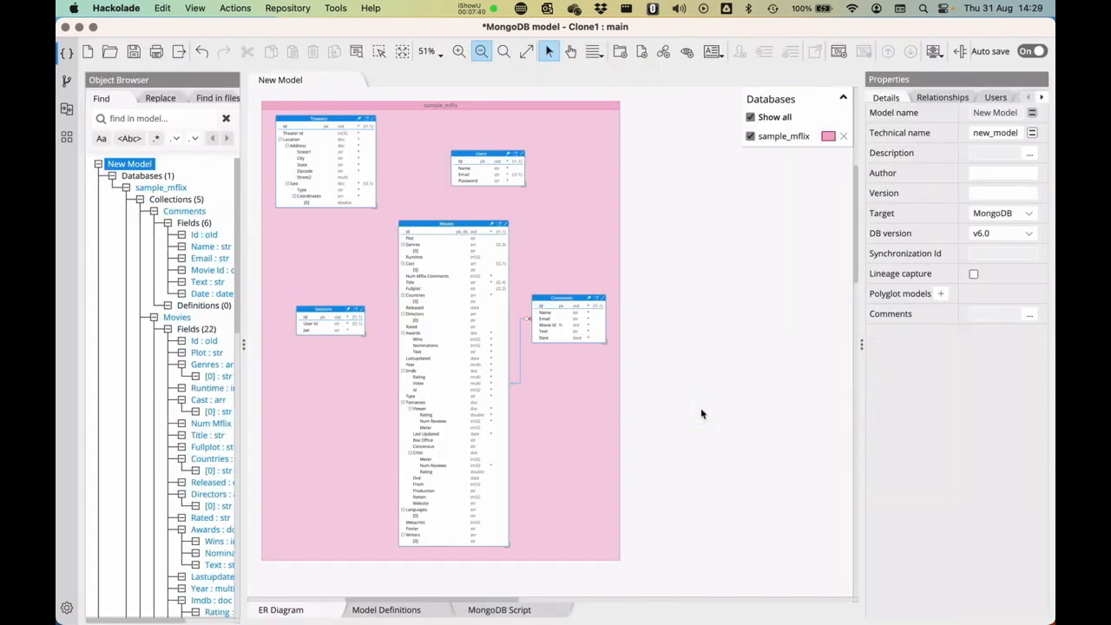